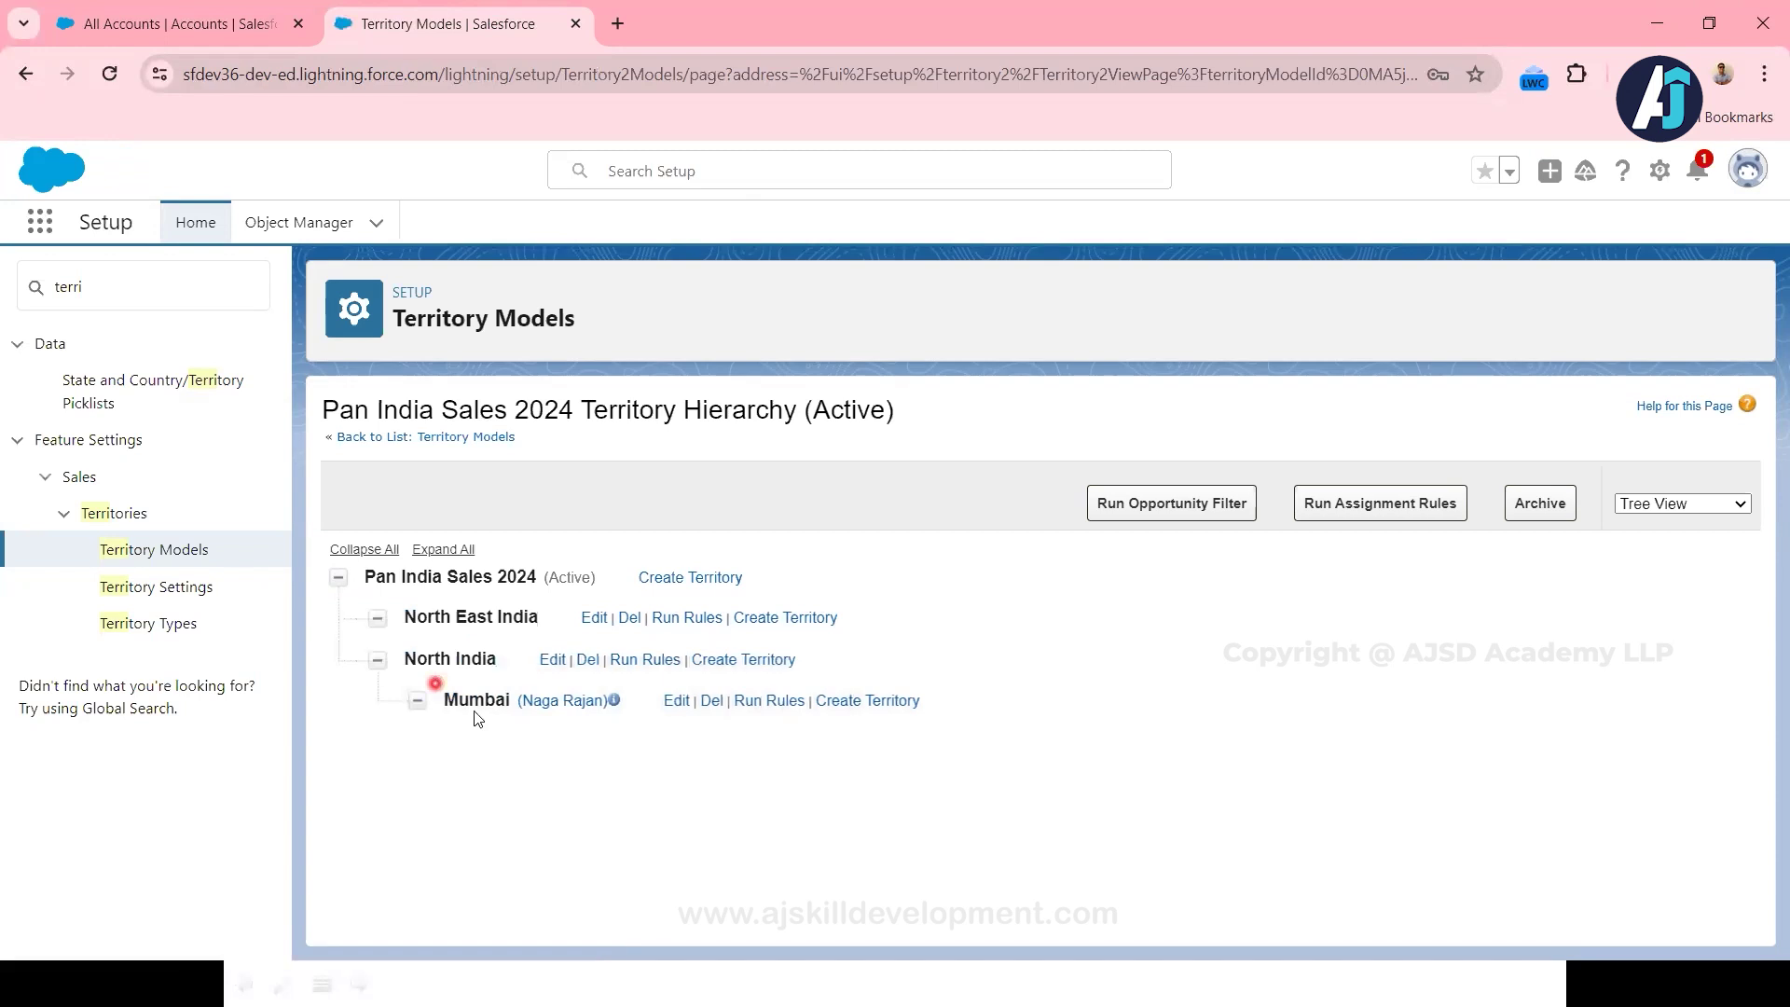
Step: Review the Mumbai territory's two assigned users and assignment rule, then return to All Accounts
left_click(477, 705)
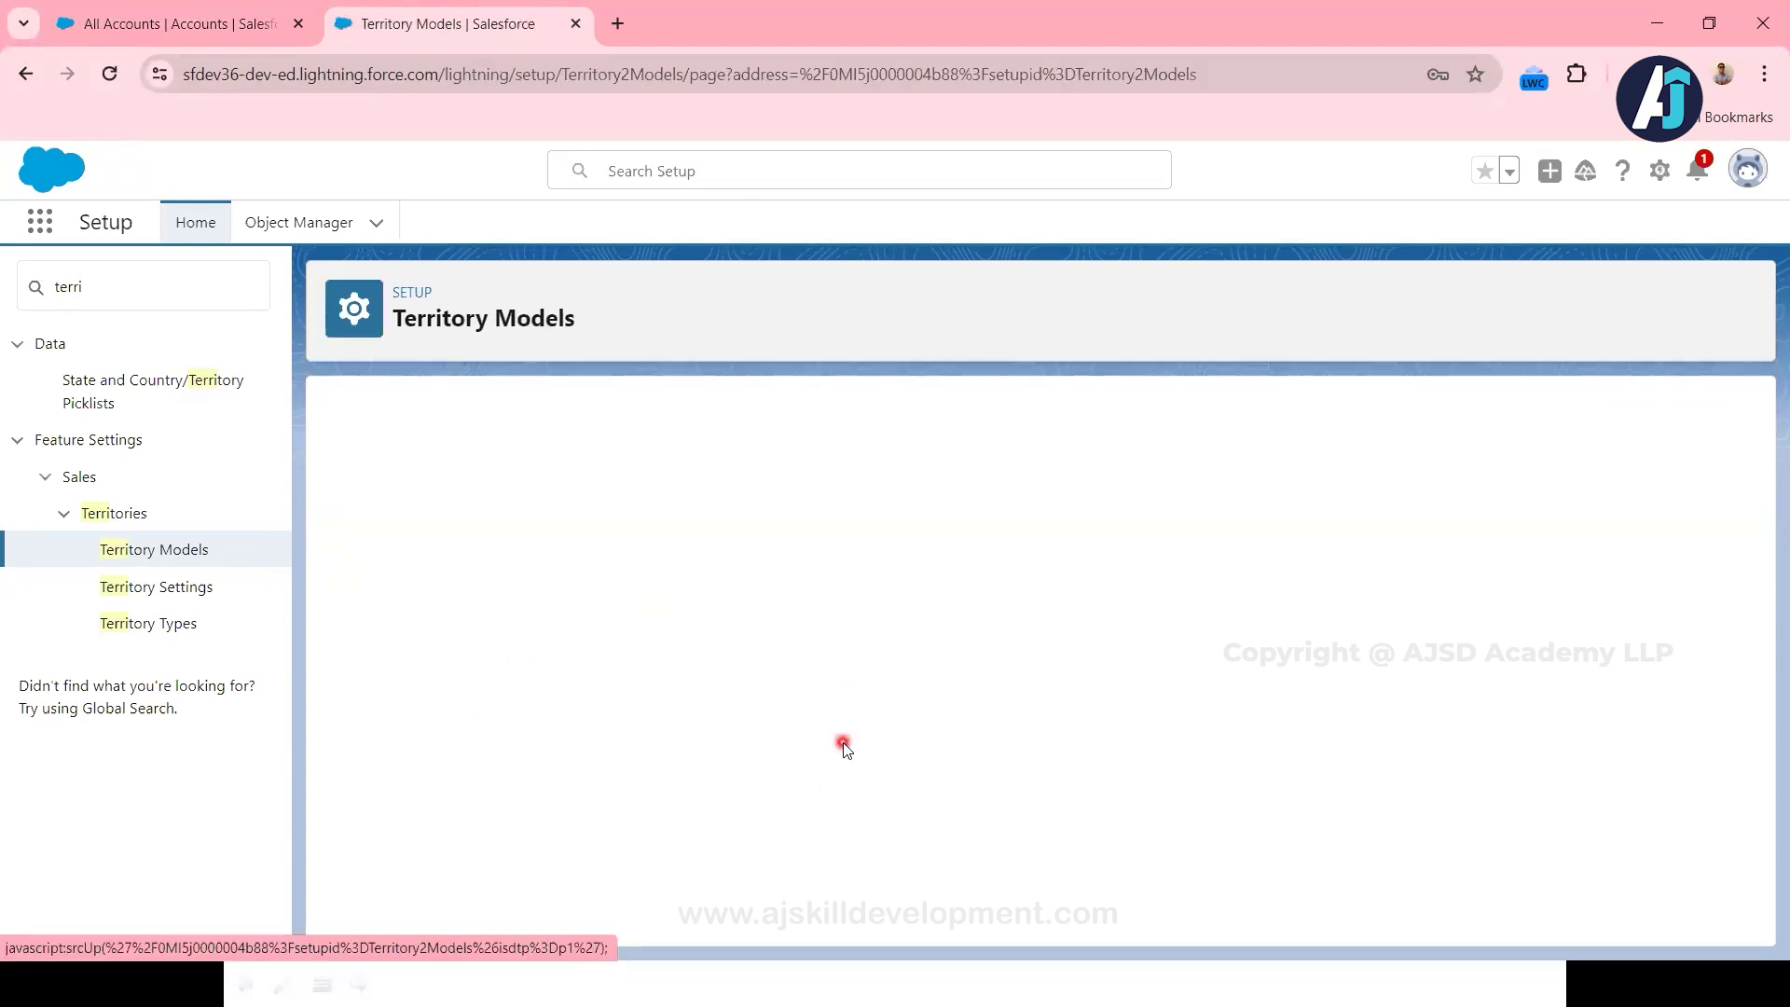
scroll(970, 725, "down", 3)
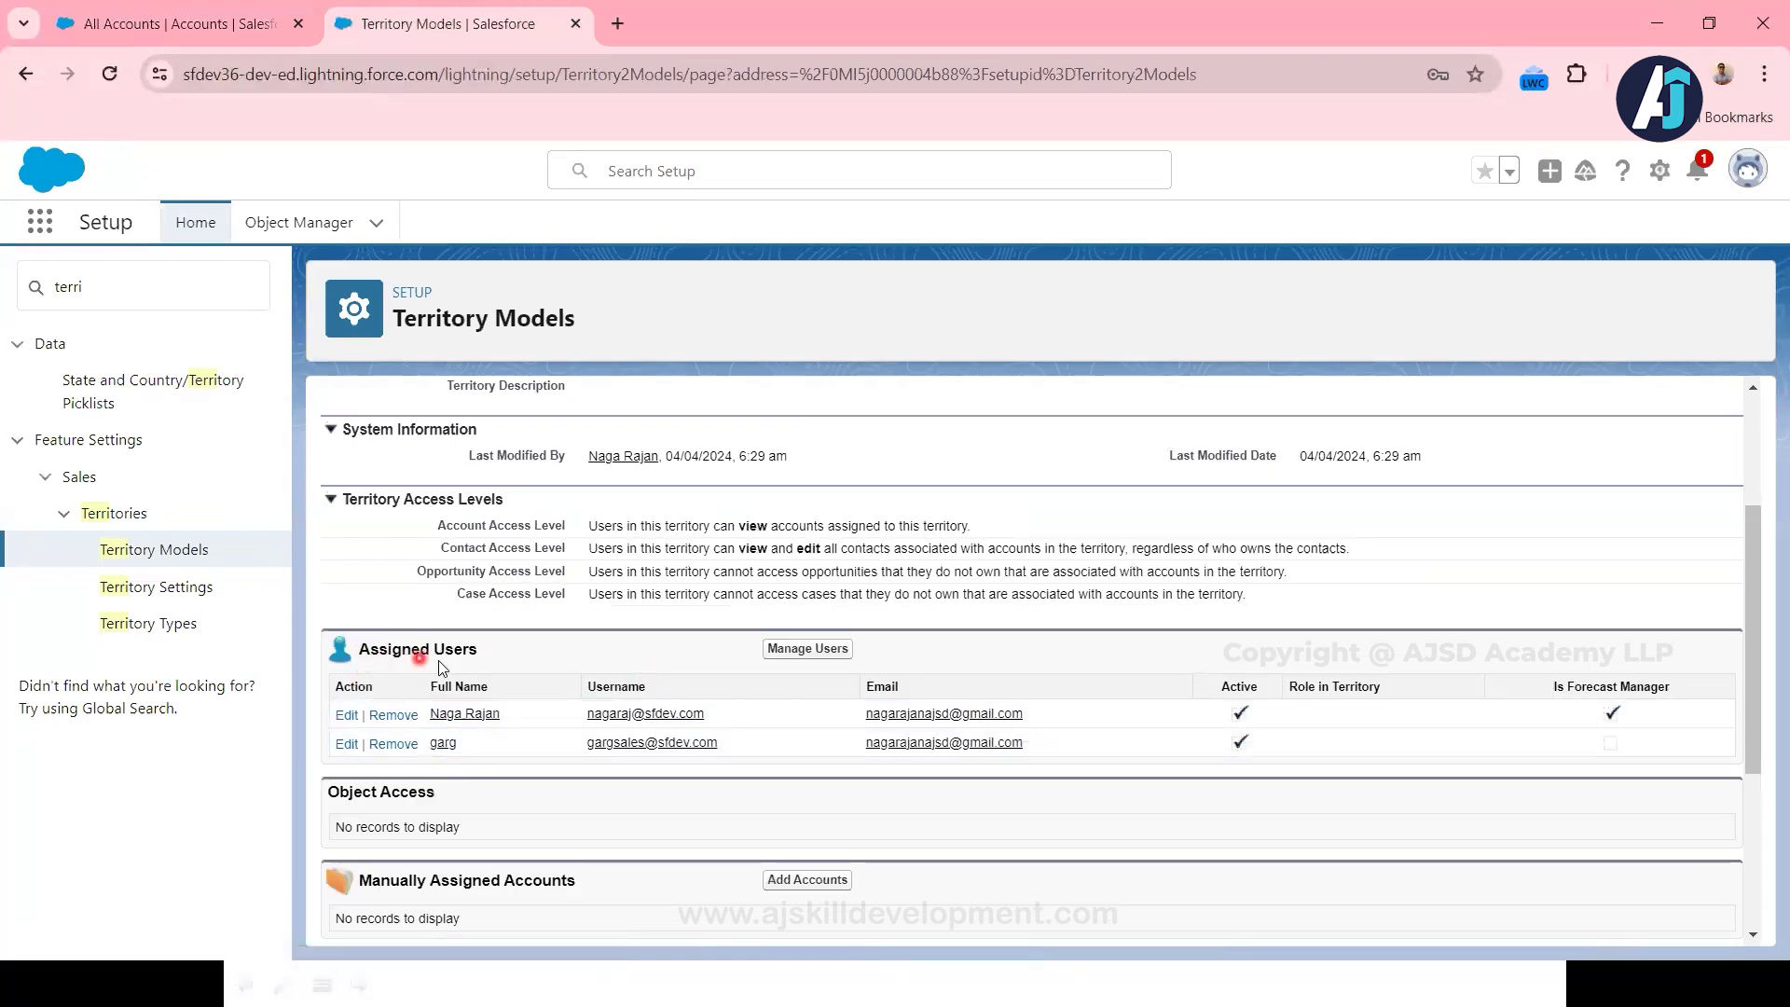
scroll(558, 746, "down", 1)
scroll(560, 742, "down", 3)
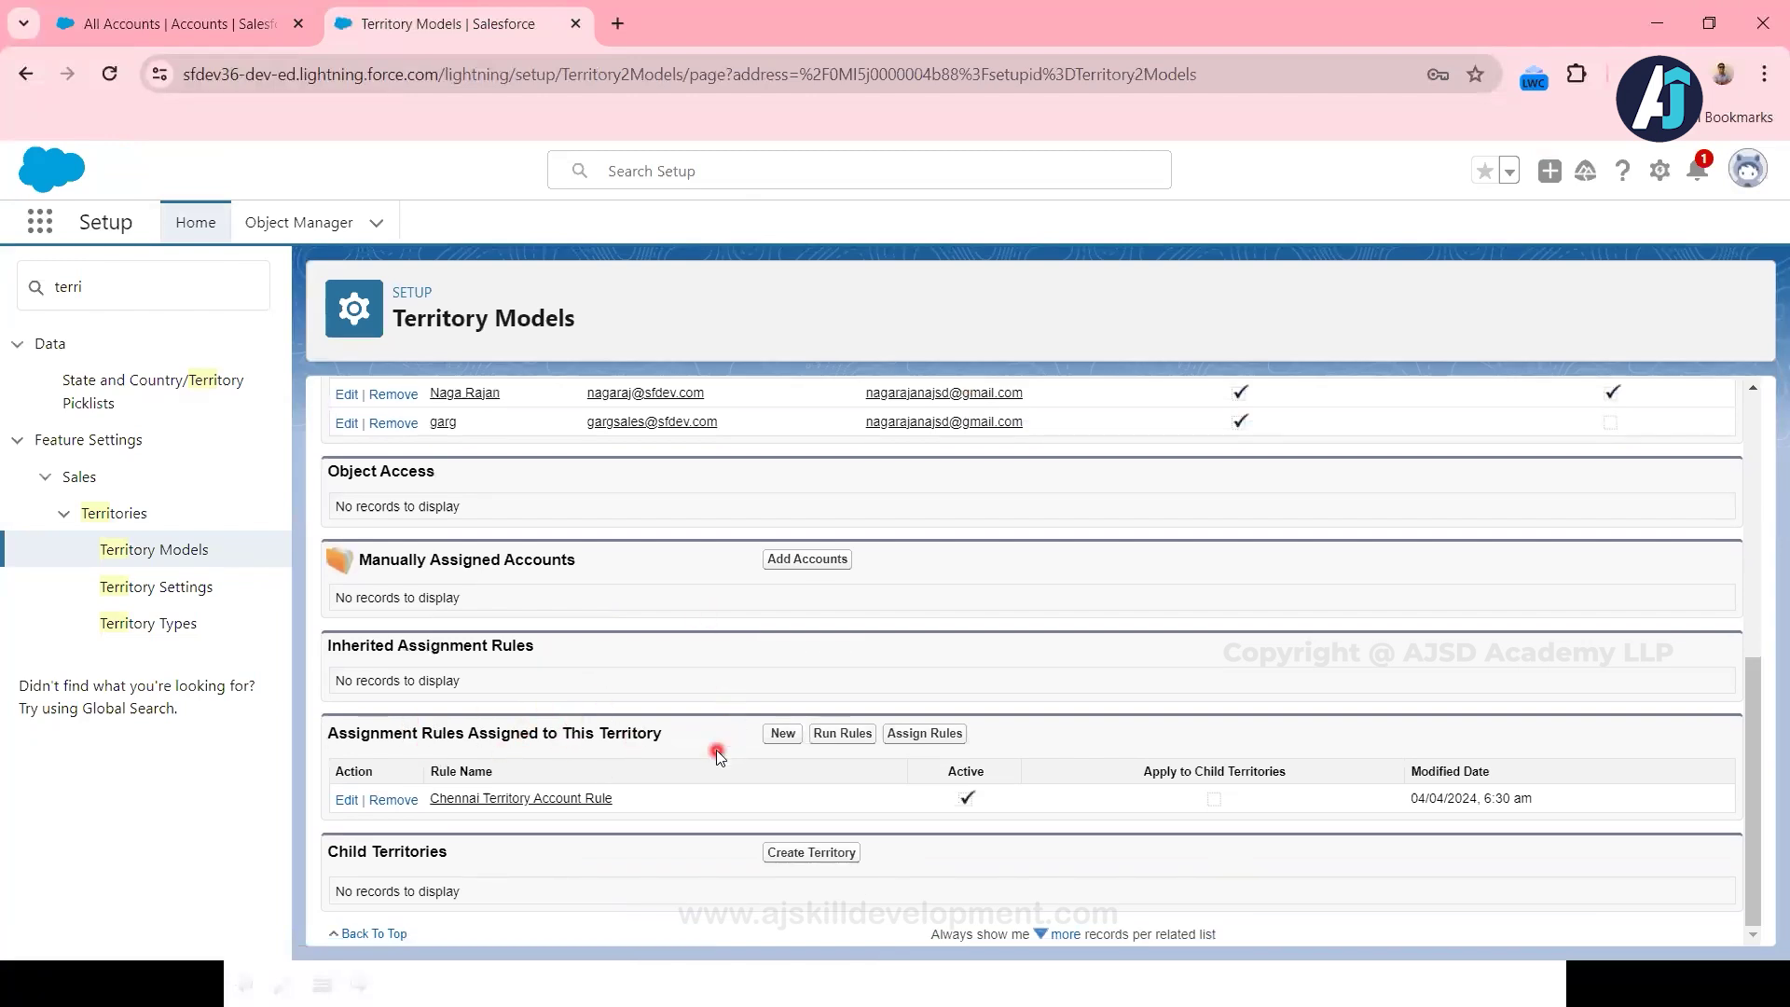
scroll(720, 755, "up", 1)
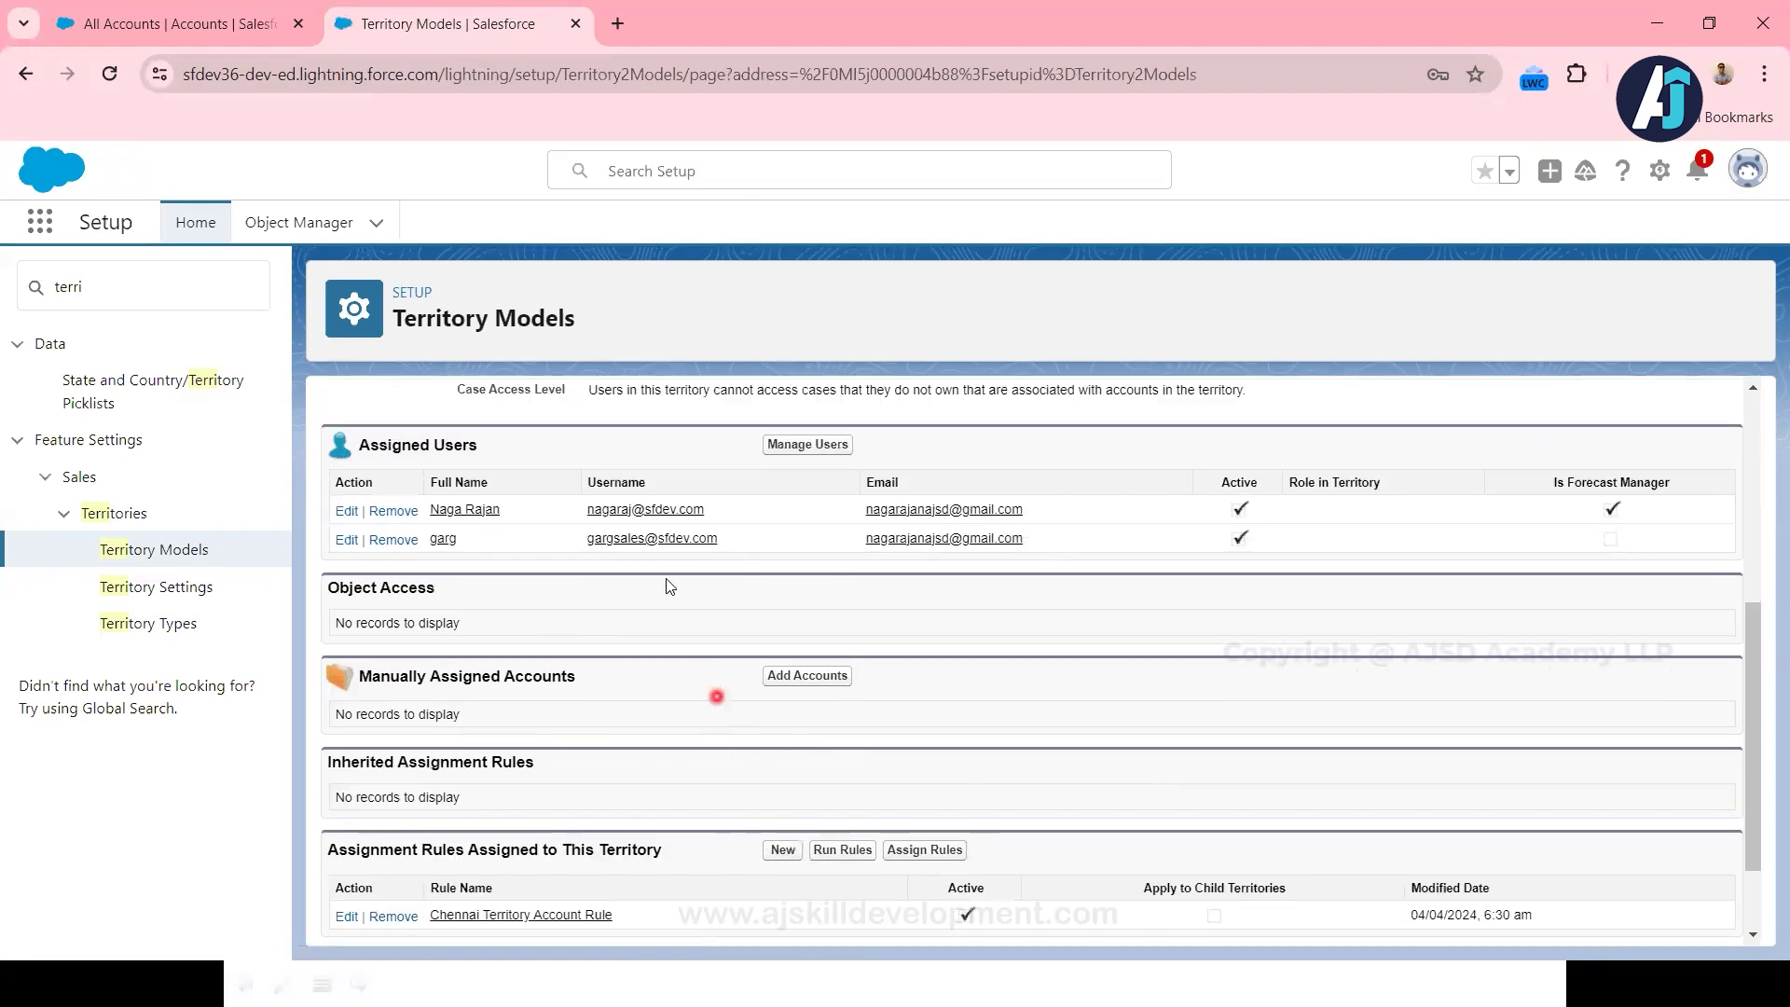
left_click(213, 37)
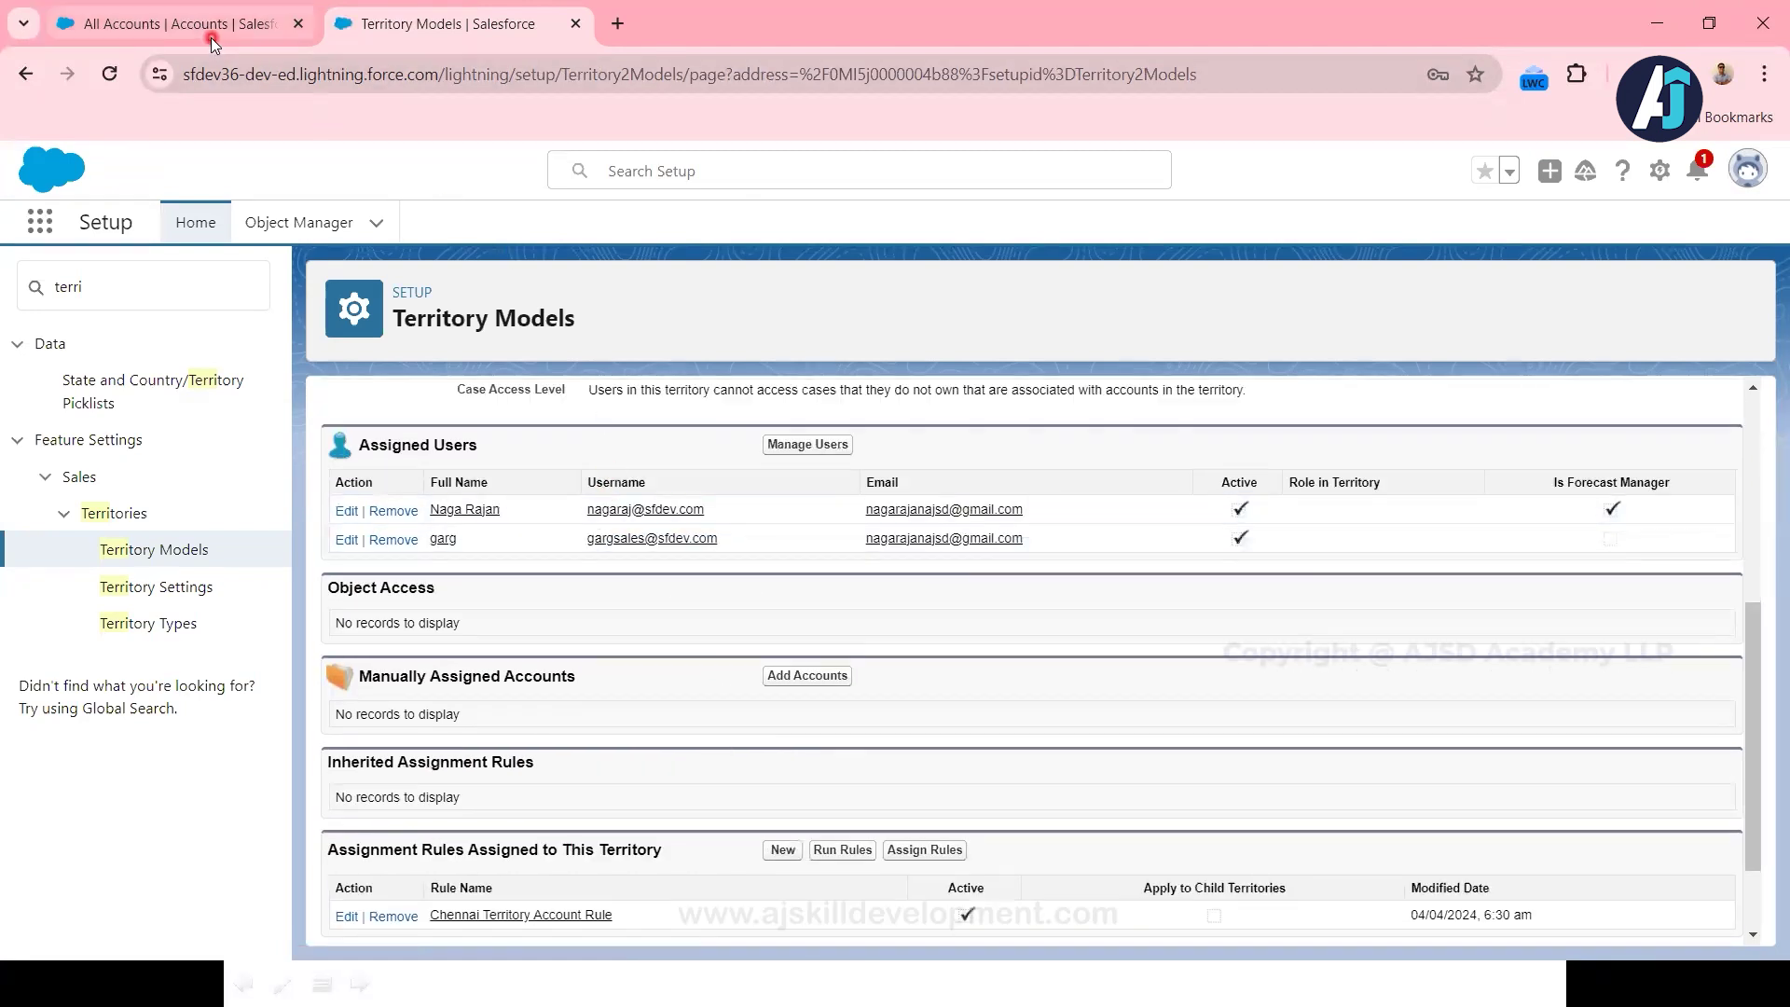
Step: Start a new Individual account and enter the Account Name FedFish
left_click(1301, 298)
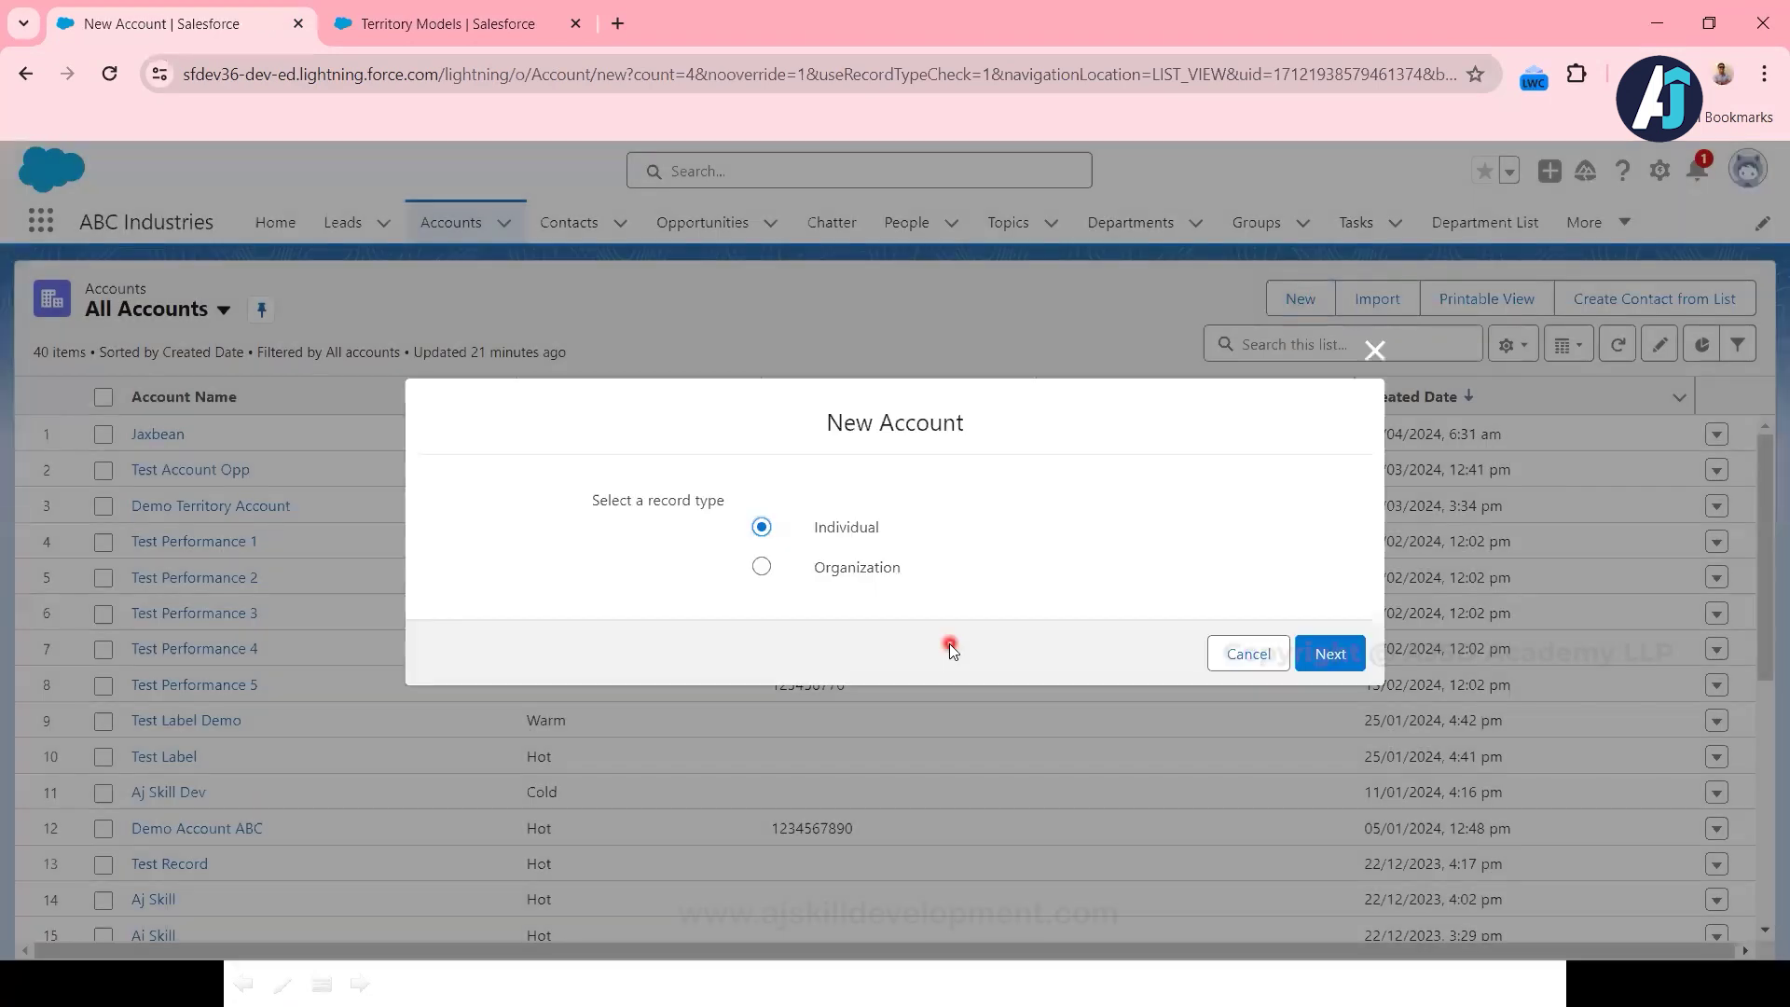
left_click(1330, 653)
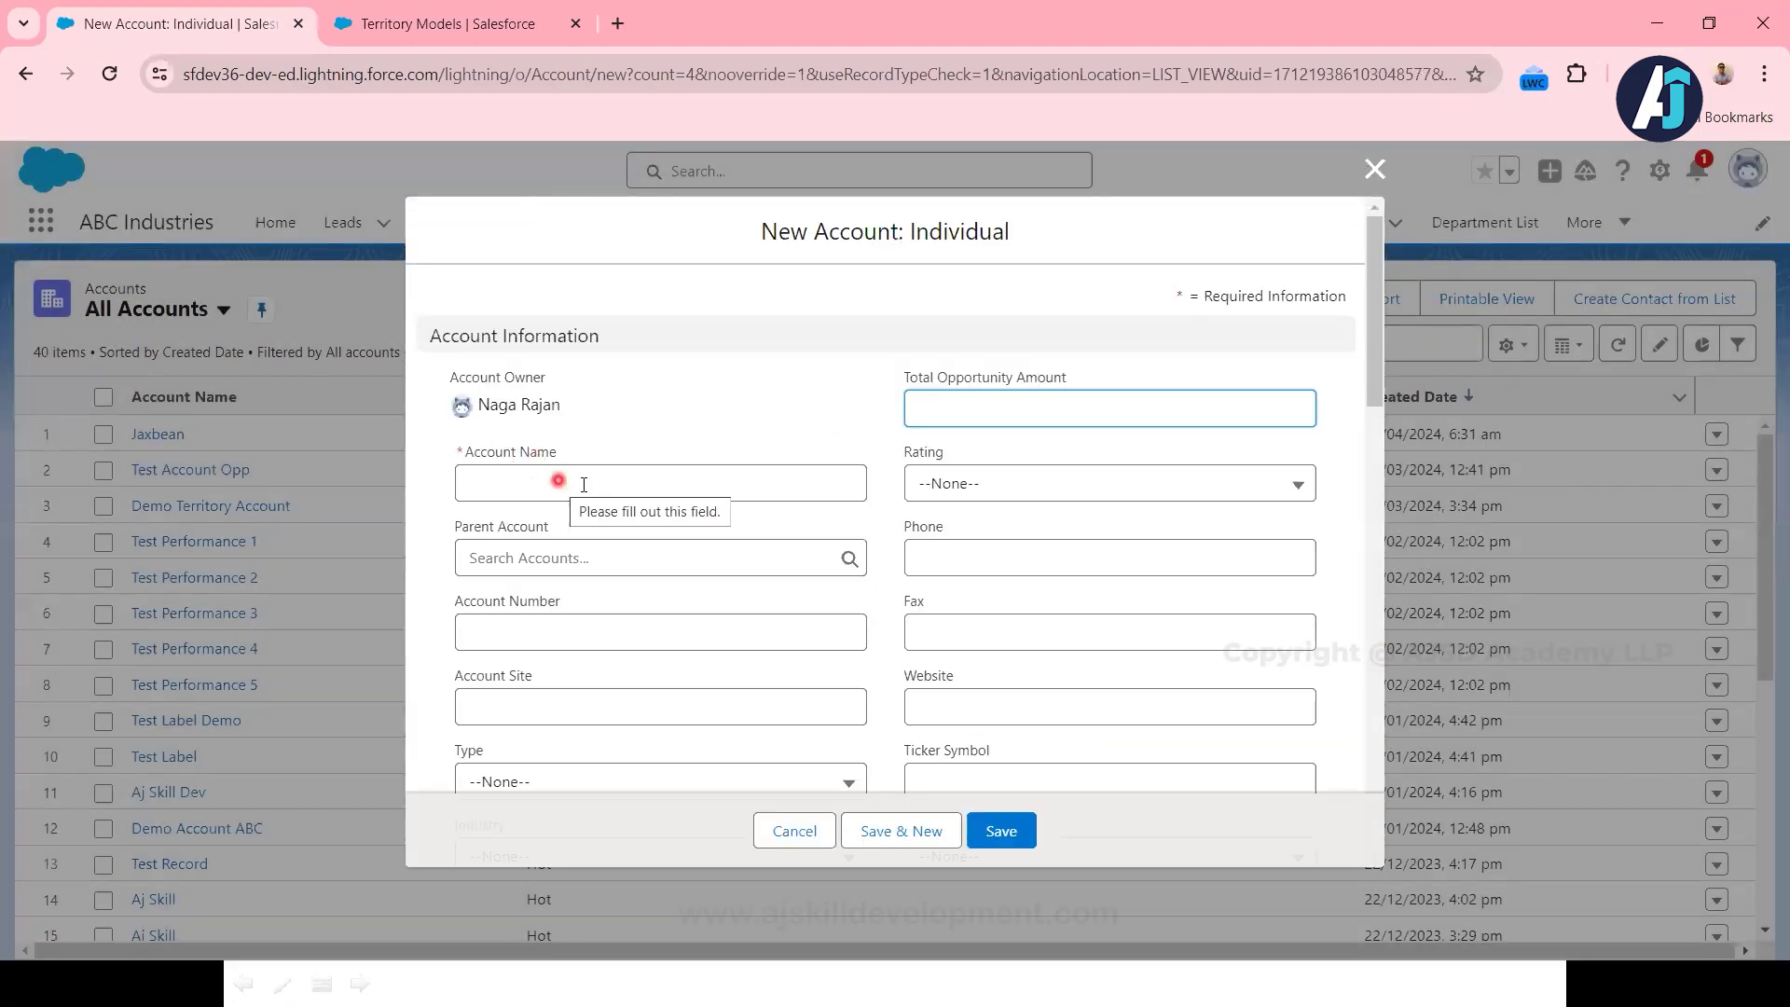
left_click(586, 484)
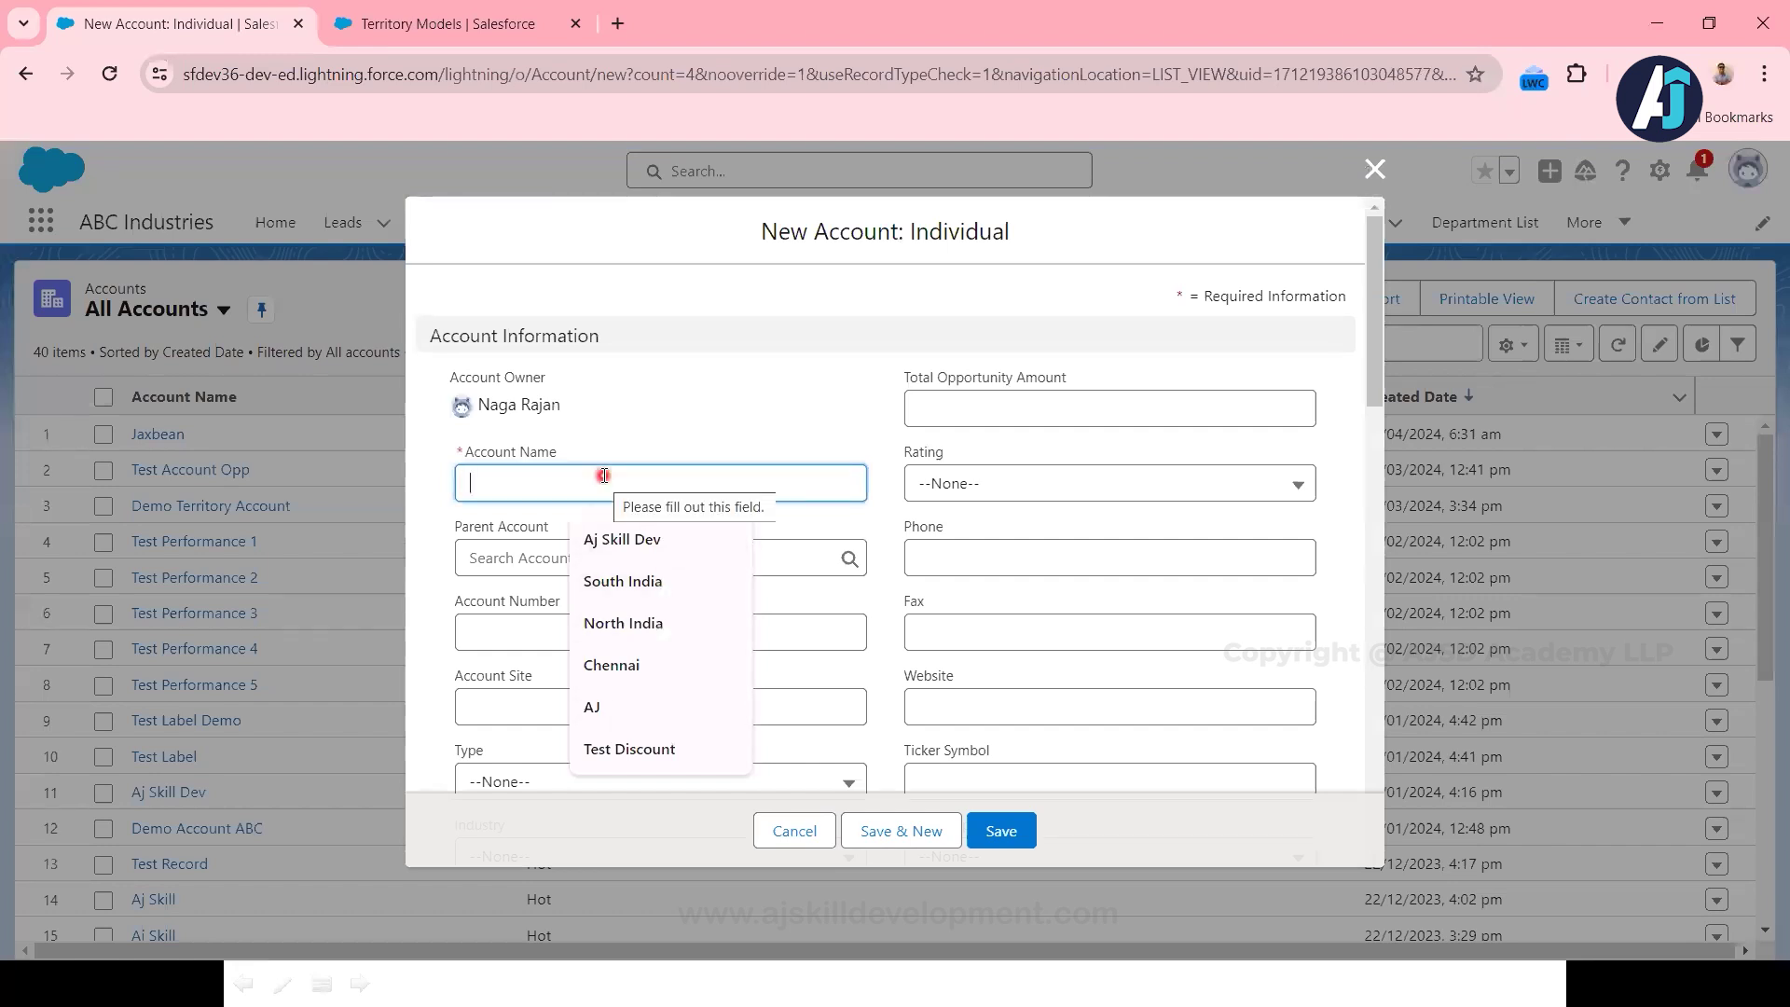
type("FedFish")
key("Tab")
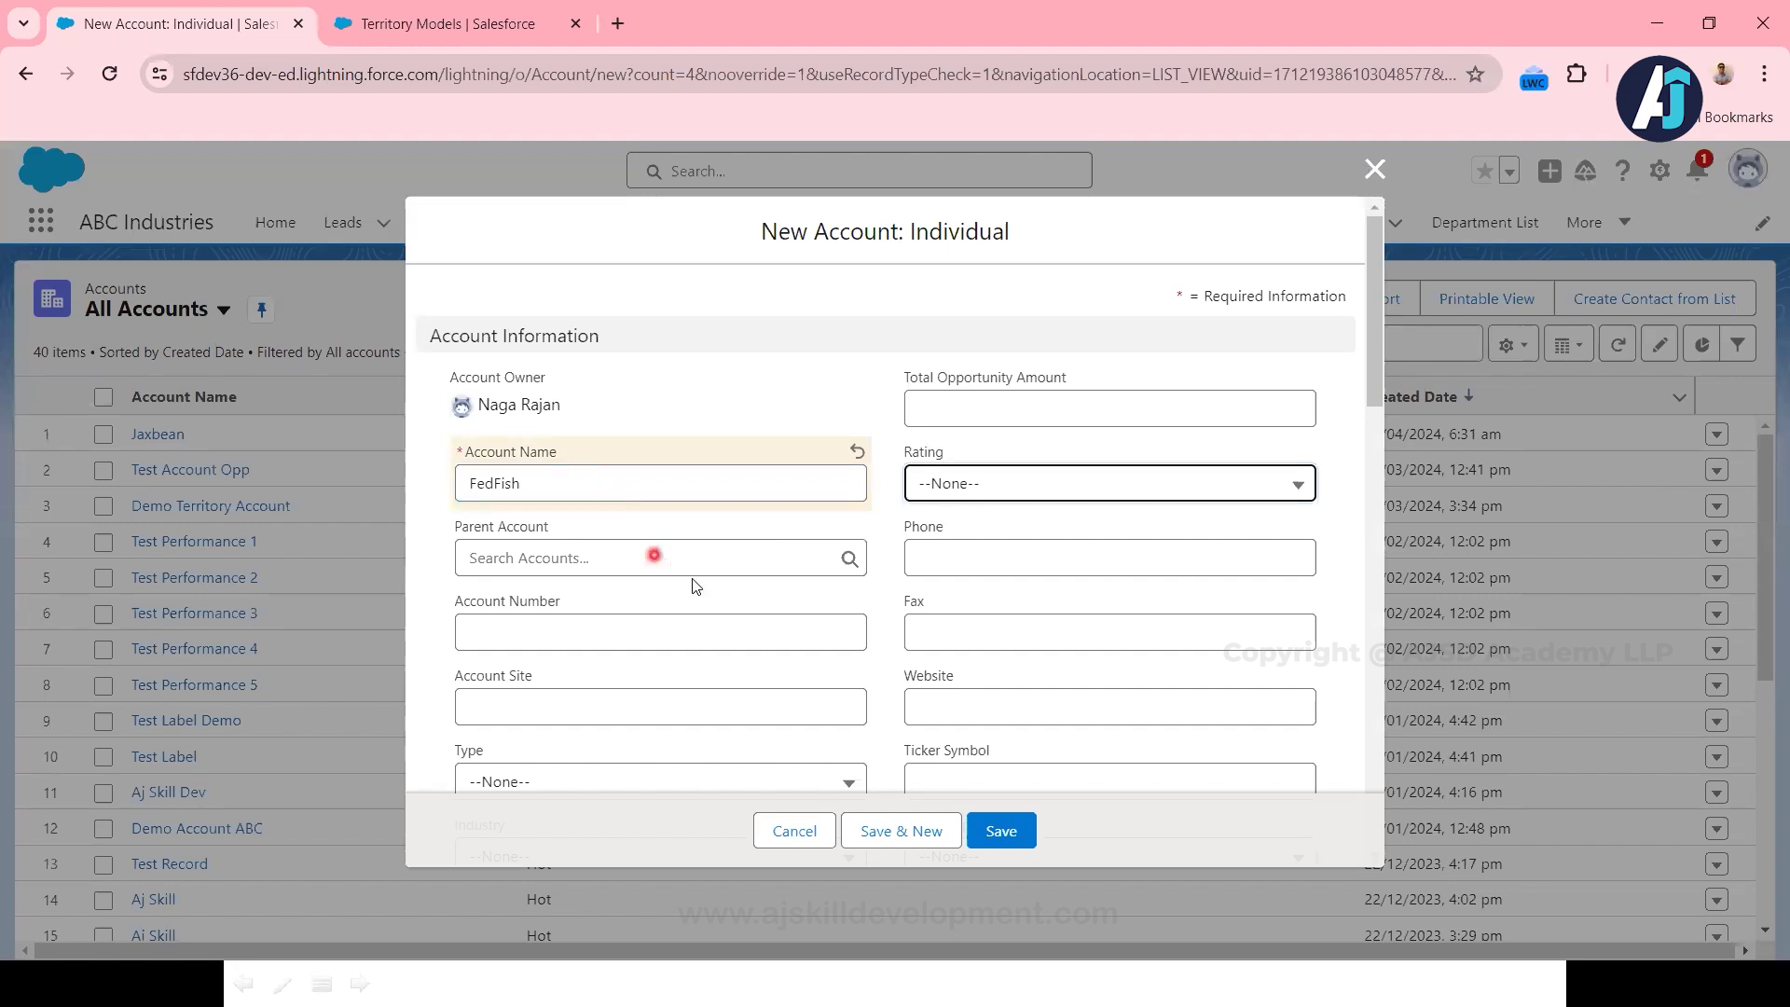
Step: Set the Billing City to Mumbai and save the FedFish account
scroll(733, 634, "down", 5)
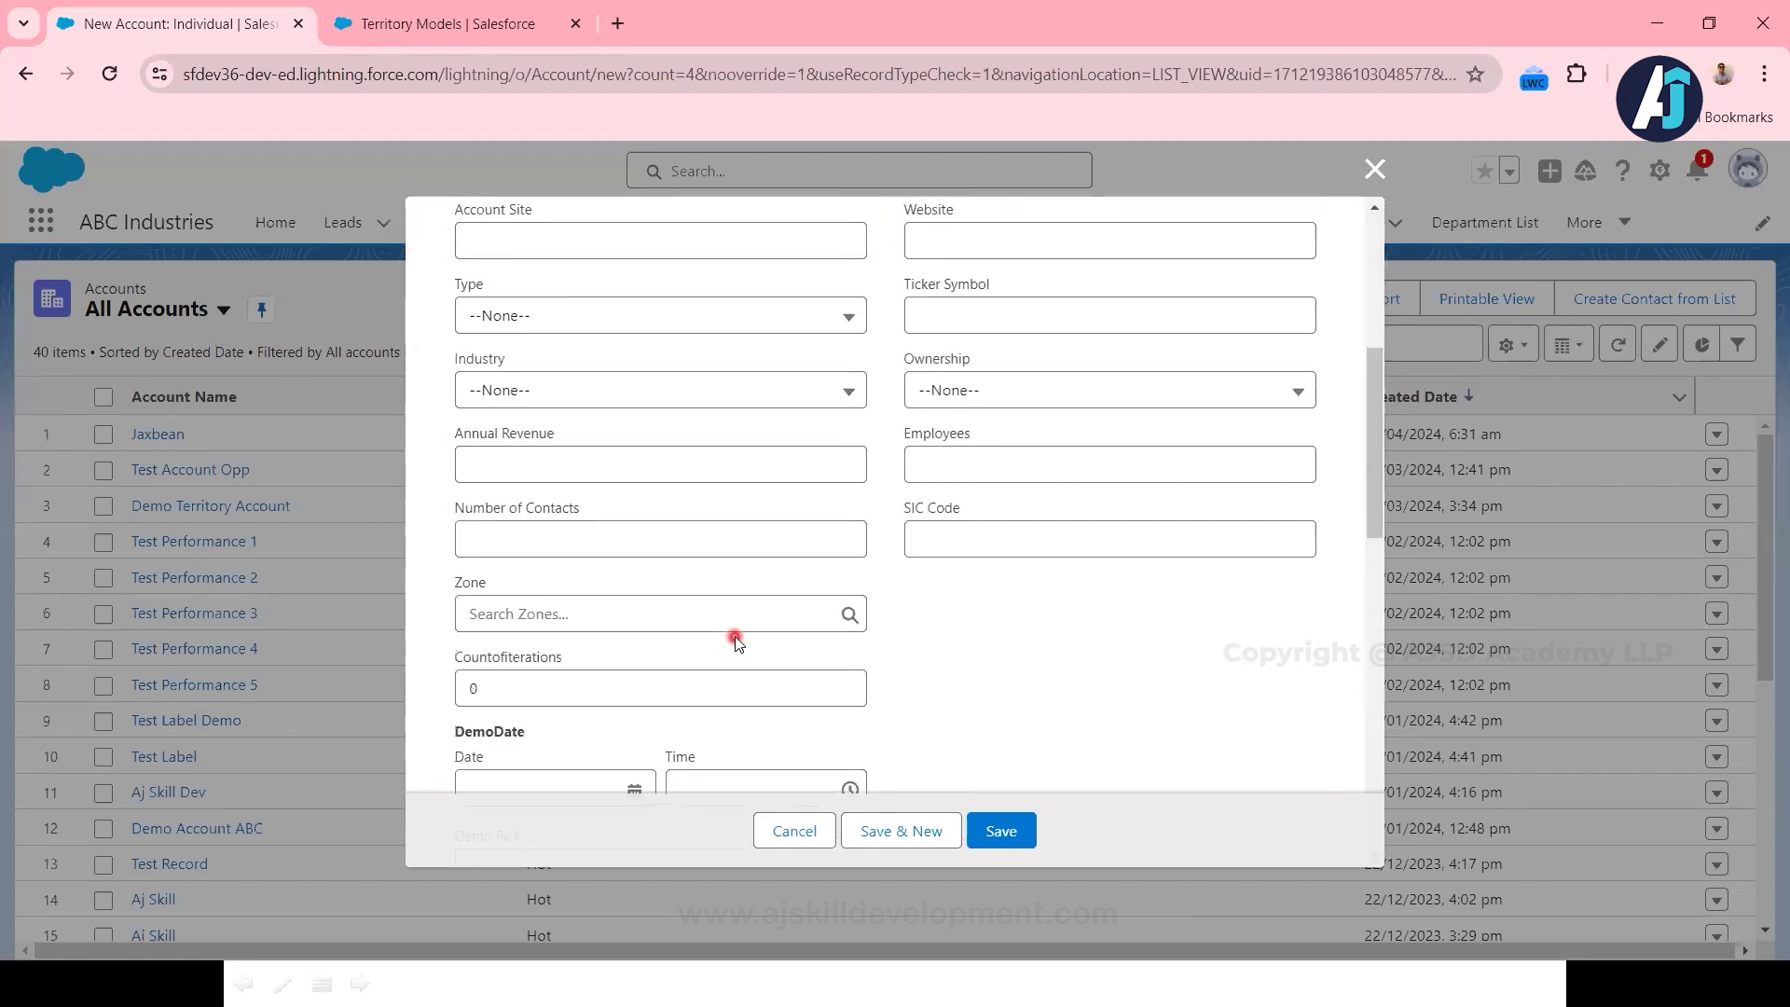
scroll(735, 642, "down", 3)
scroll(734, 641, "down", 3)
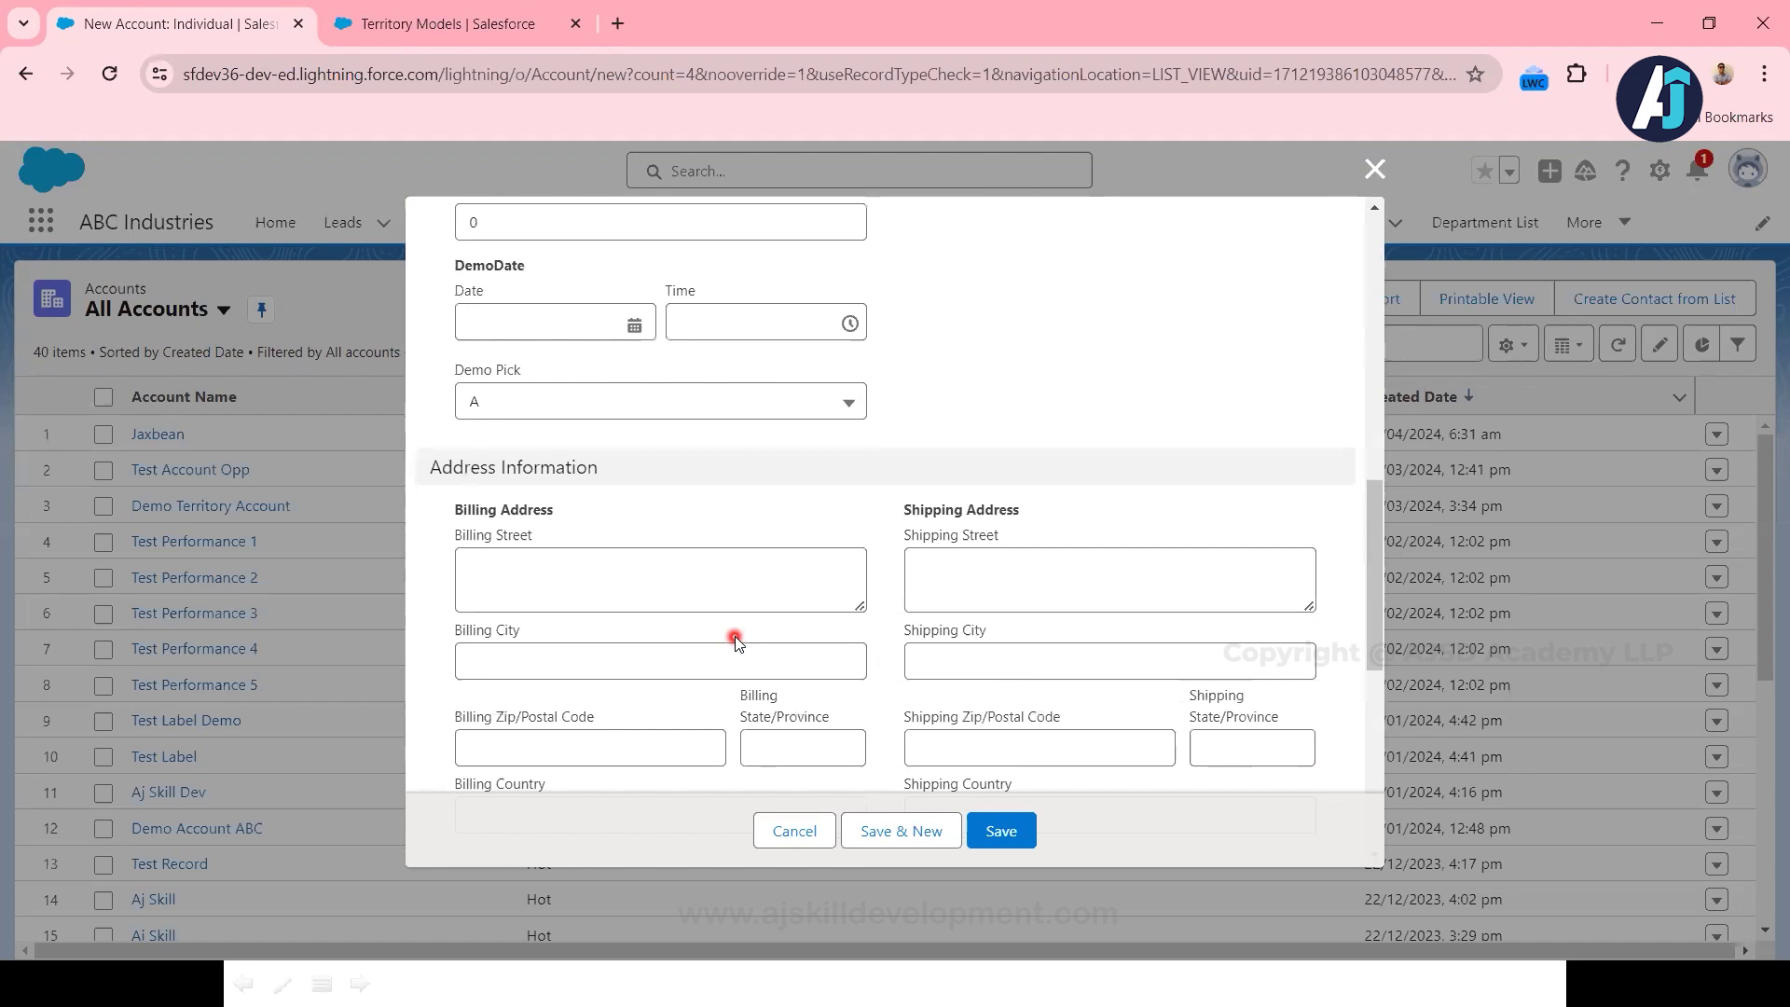
scroll(732, 634, "down", 1)
left_click(531, 549)
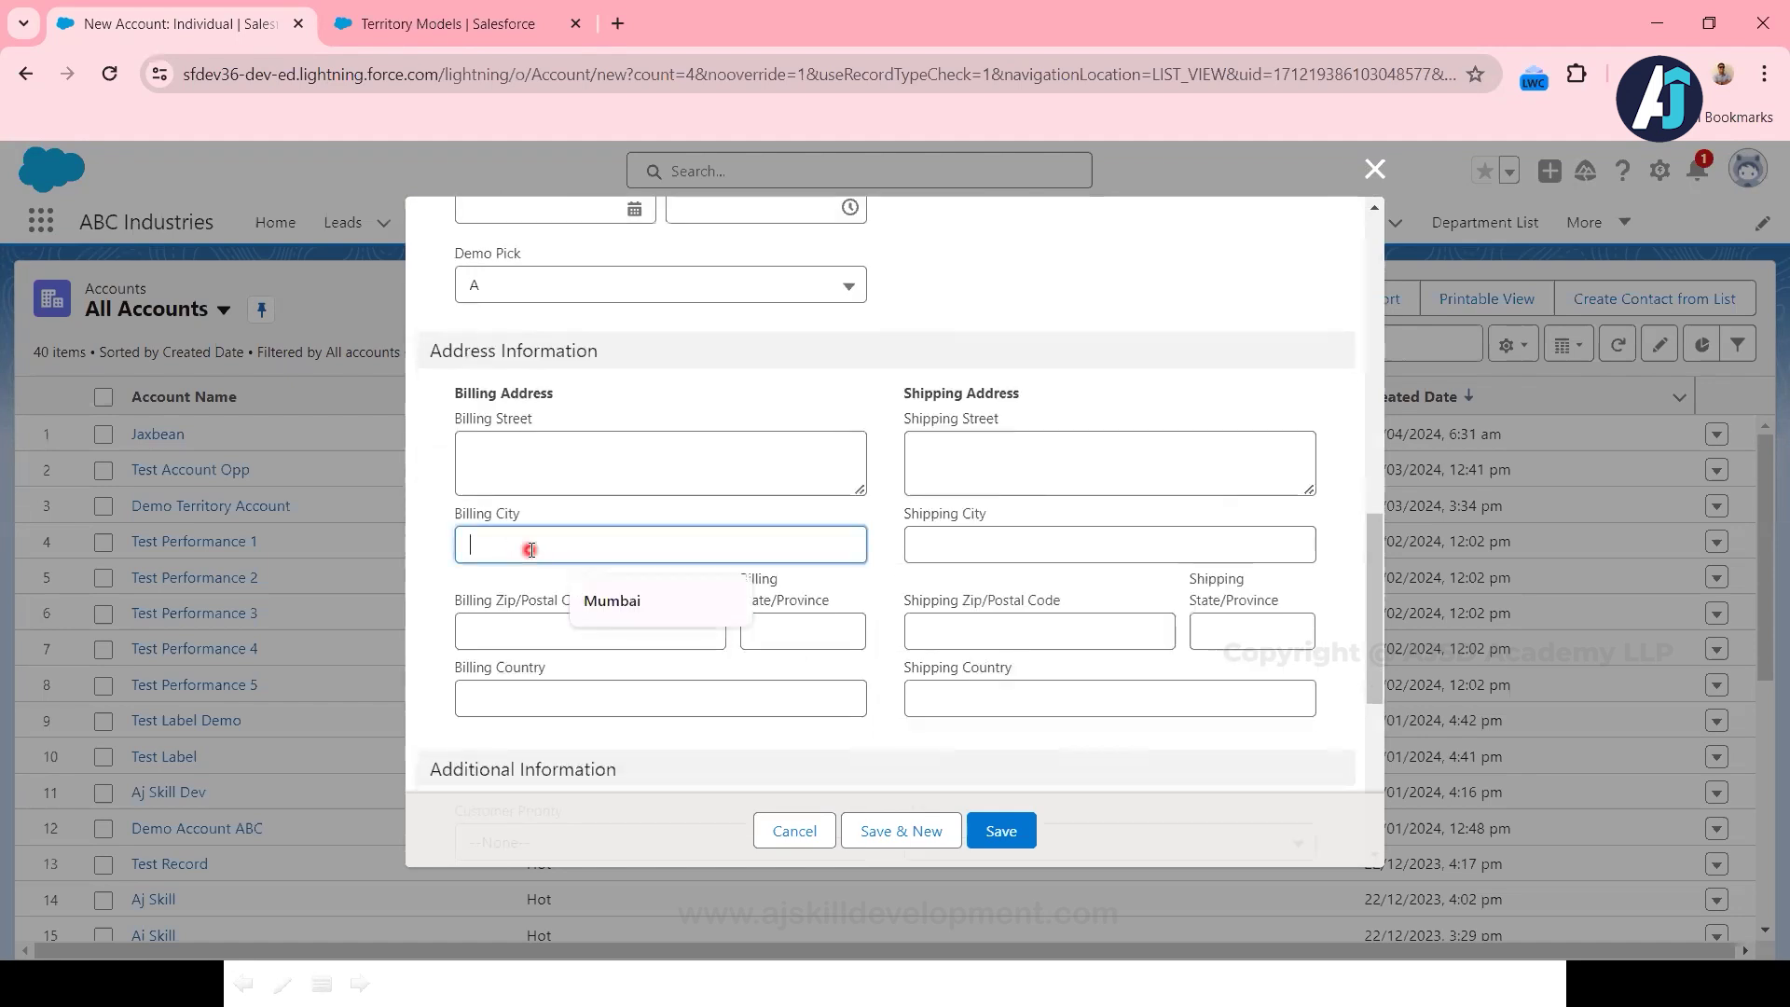
left_click(641, 610)
left_click(1000, 833)
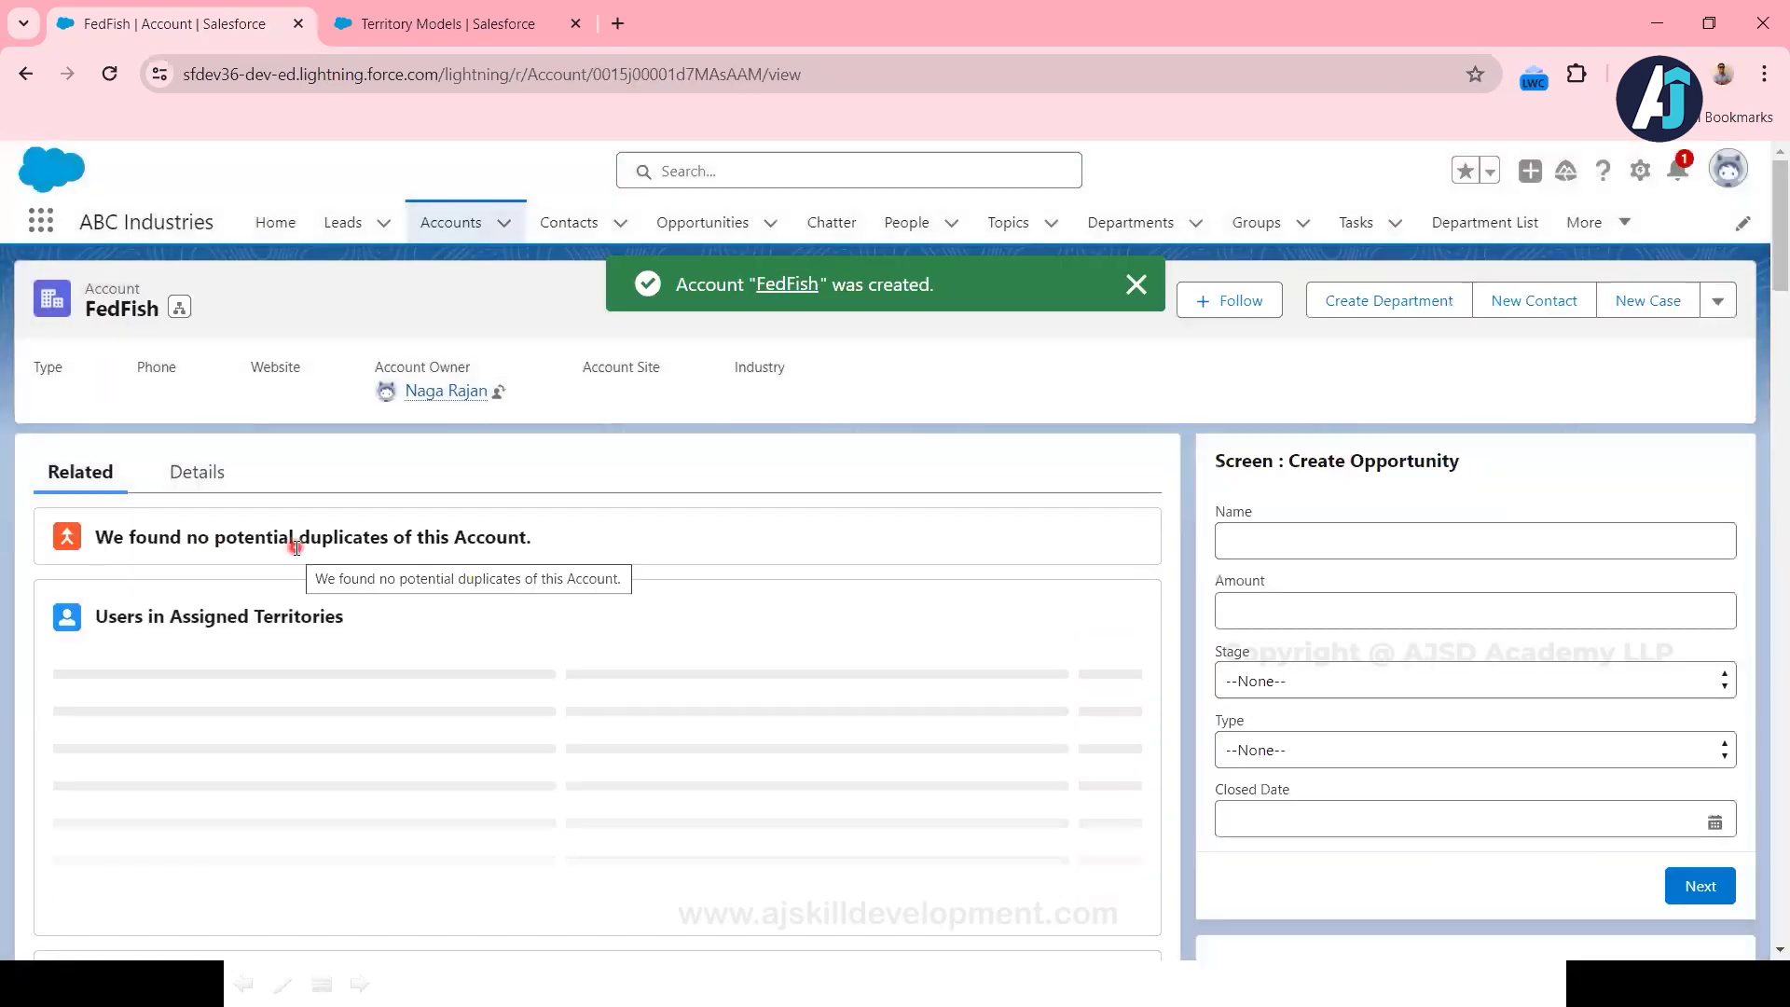
Step: Confirm that FedFish is assigned to Mumbai with no opportunities, then start a new opportunity
scroll(296, 554, "down", 3)
scroll(296, 553, "up", 1)
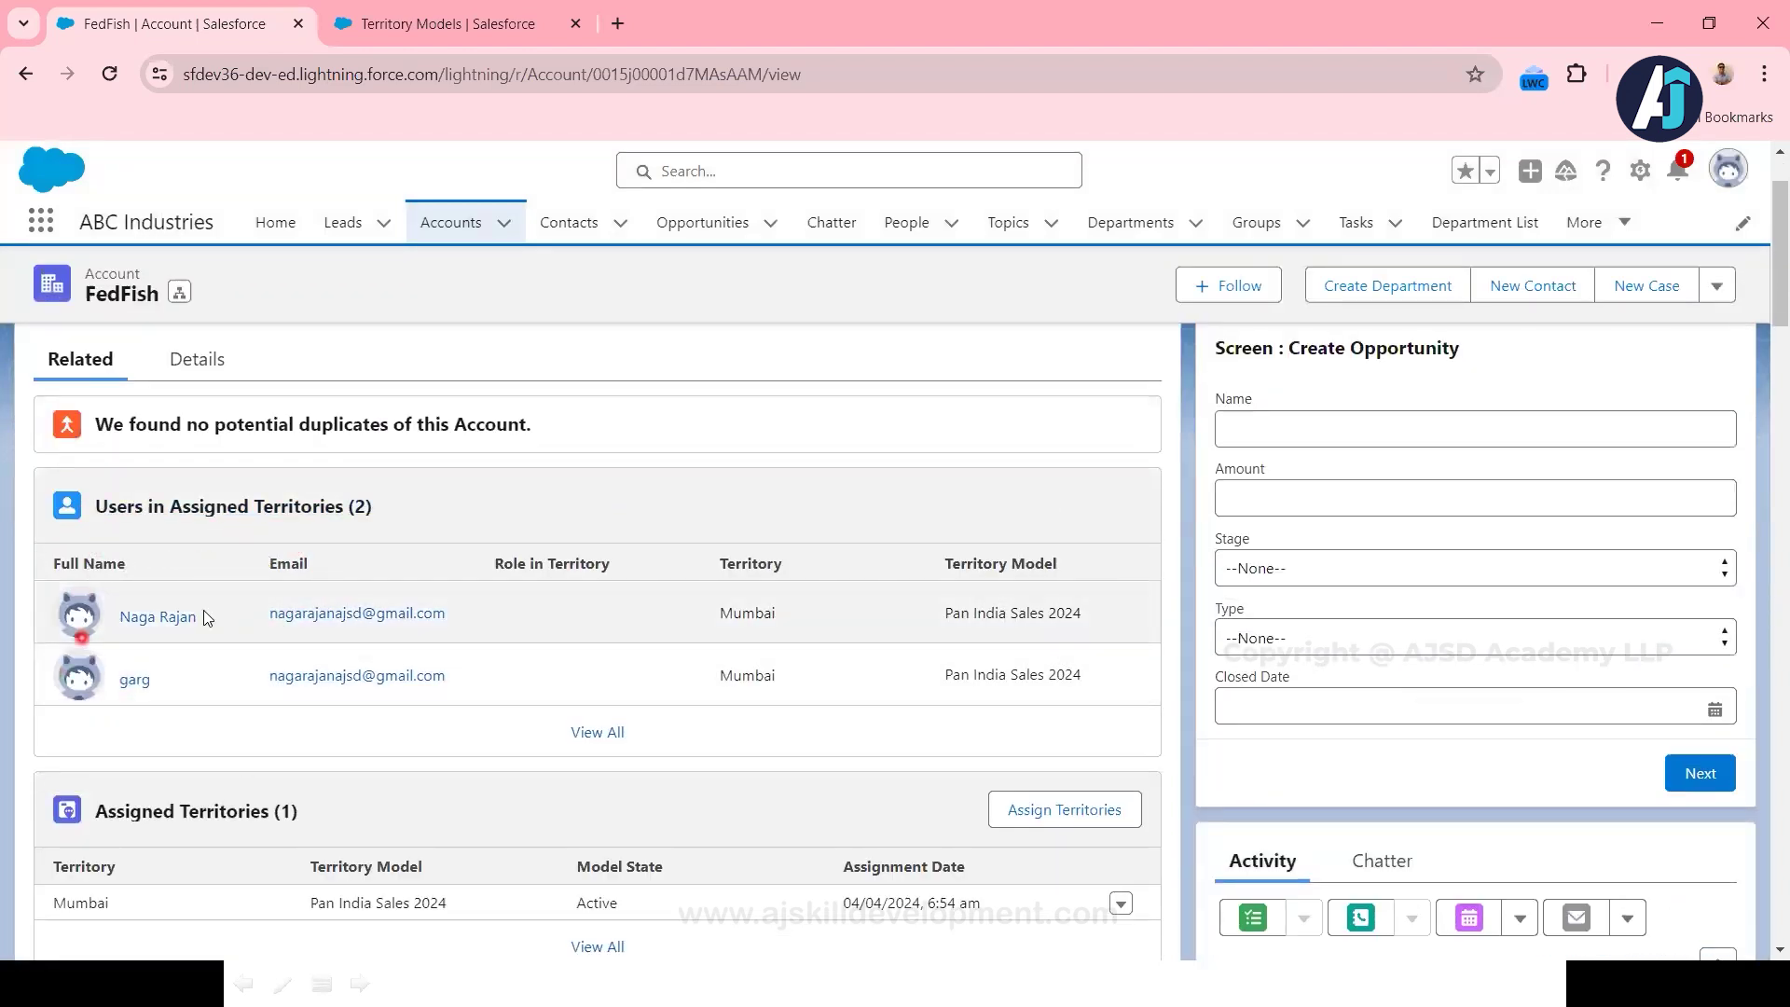
scroll(359, 690, "up", 1)
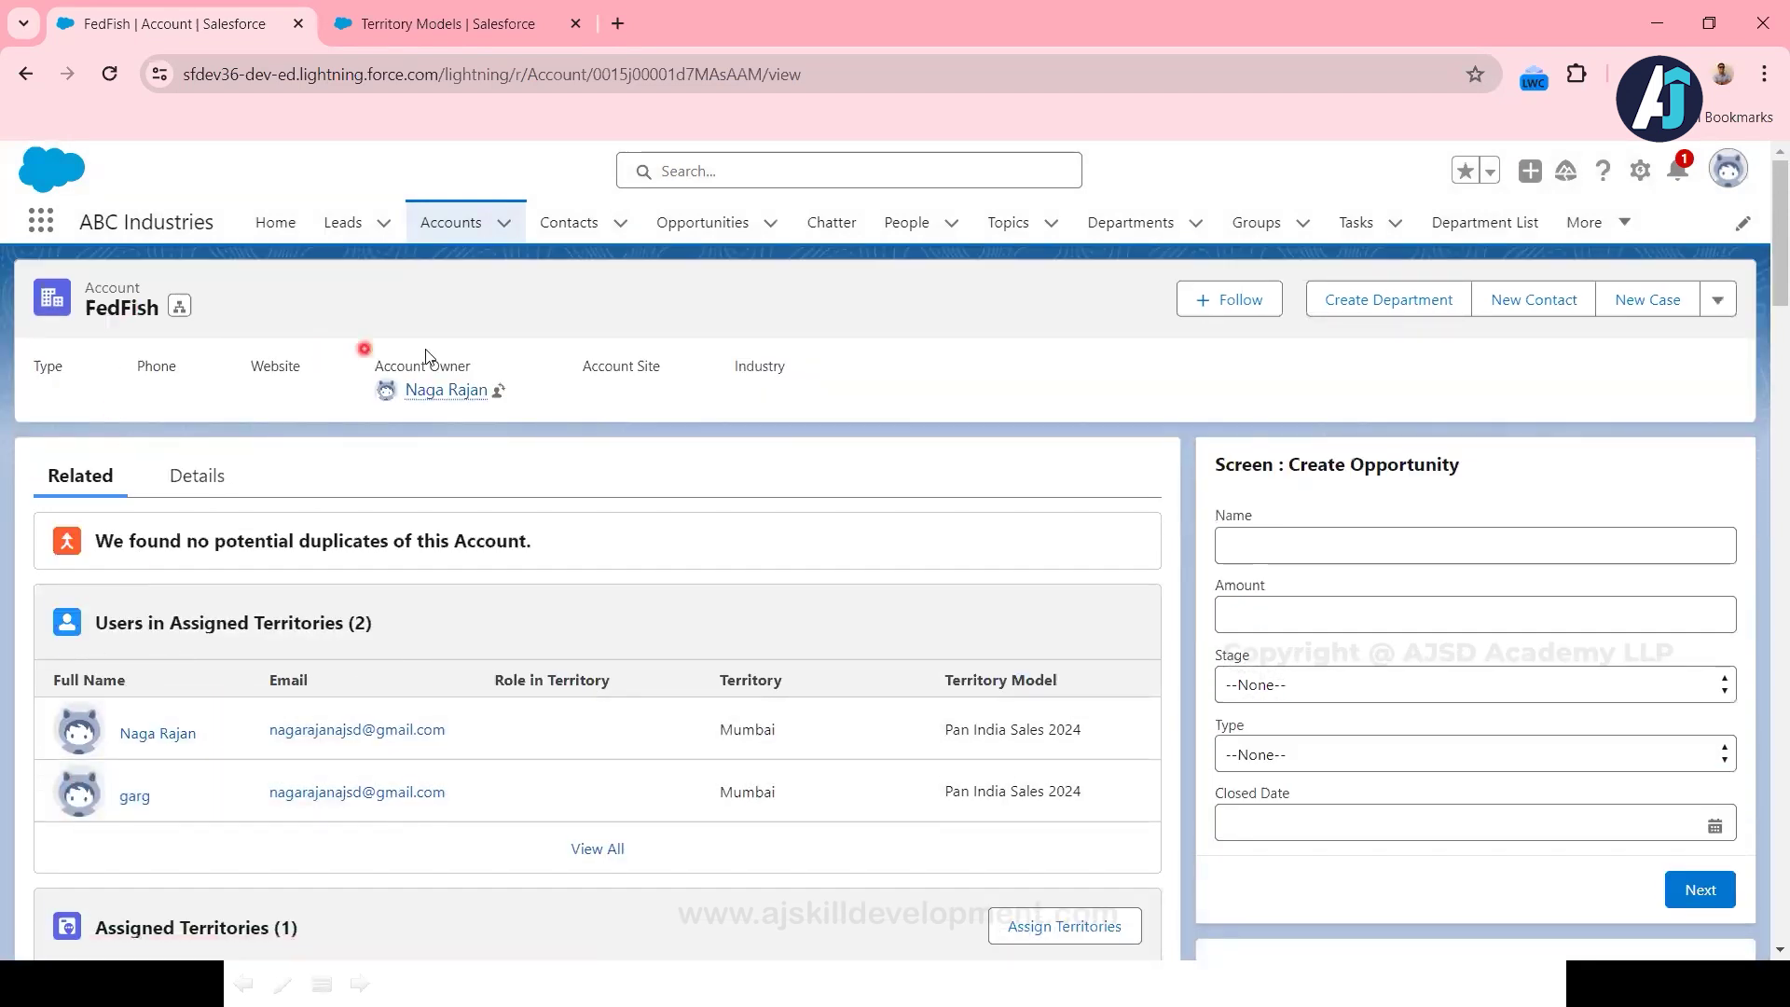
scroll(507, 709, "down", 2)
scroll(508, 707, "down", 1)
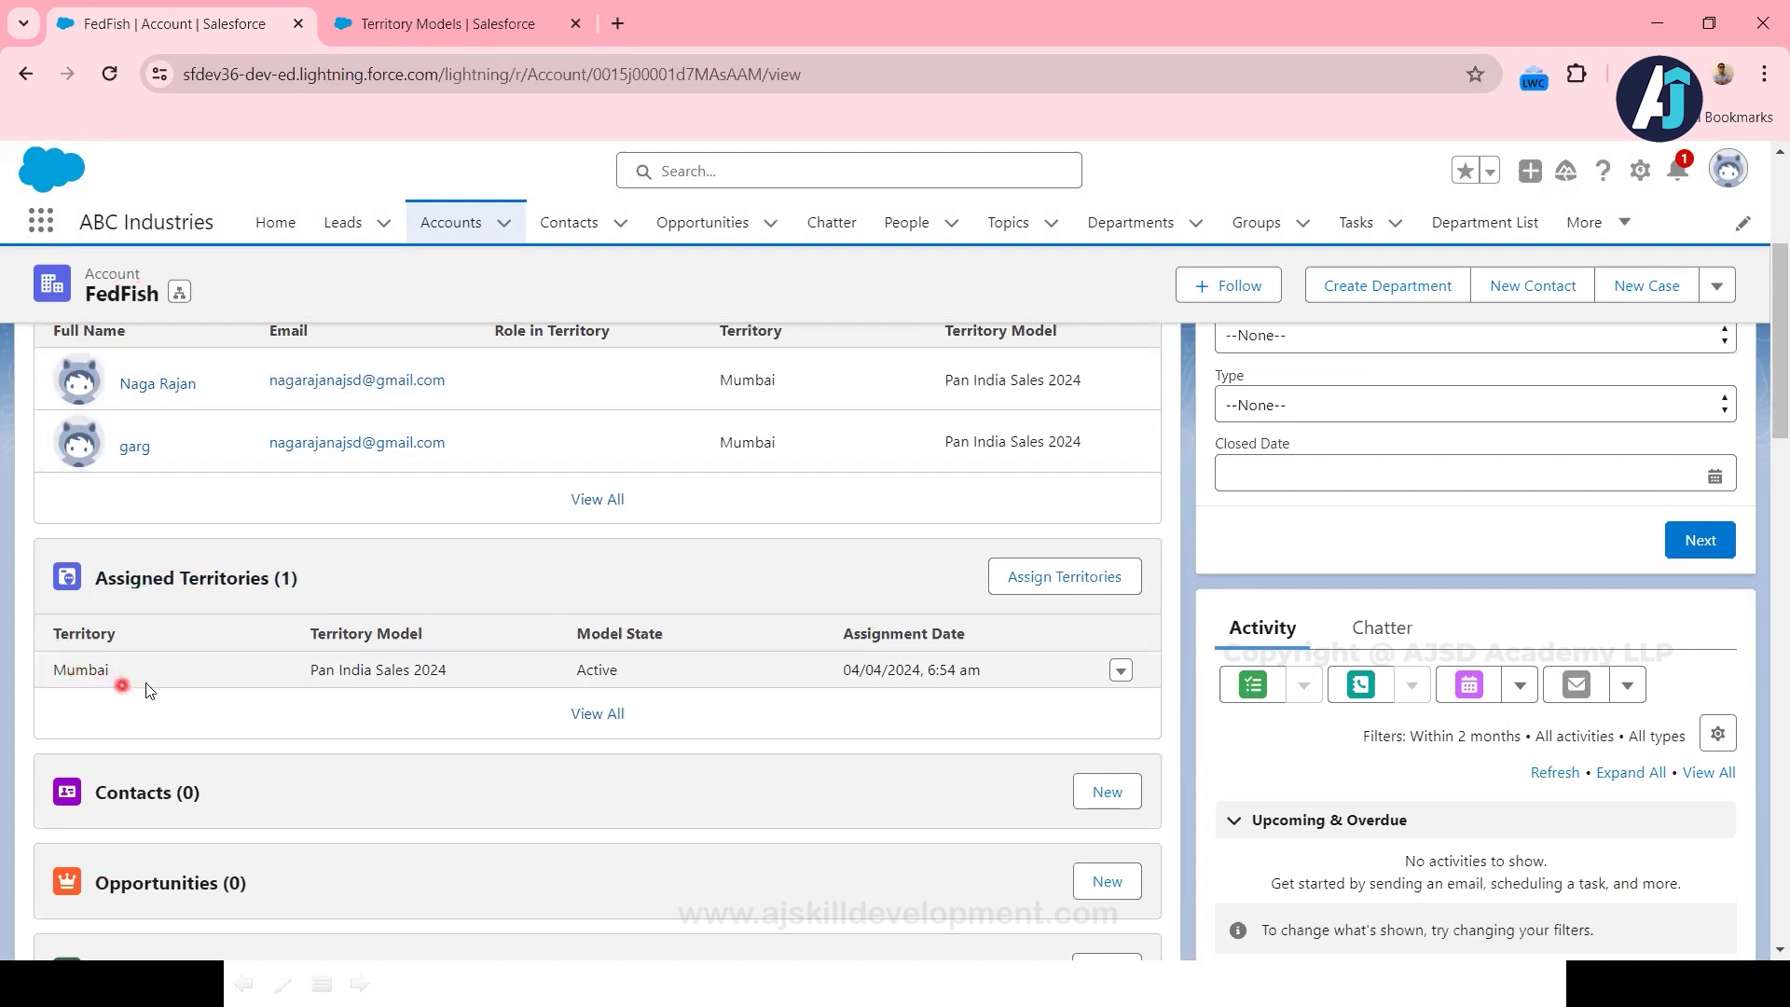
scroll(220, 698, "up", 2)
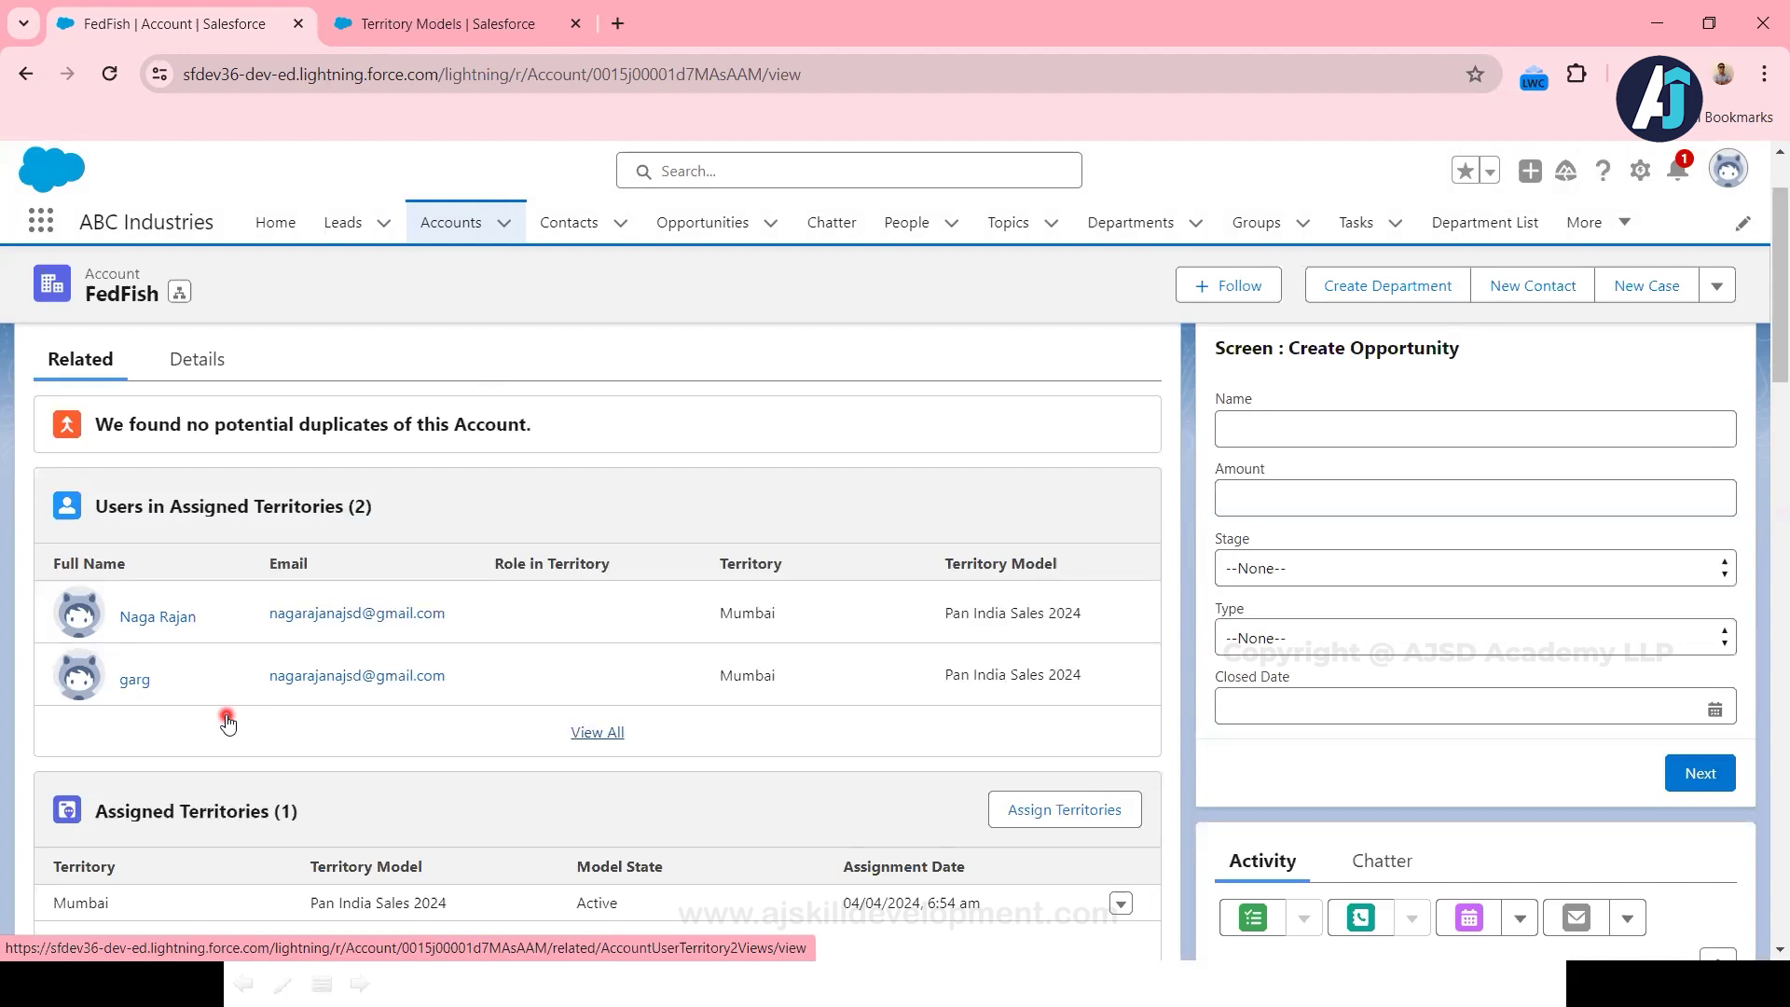
scroll(227, 722, "down", 1)
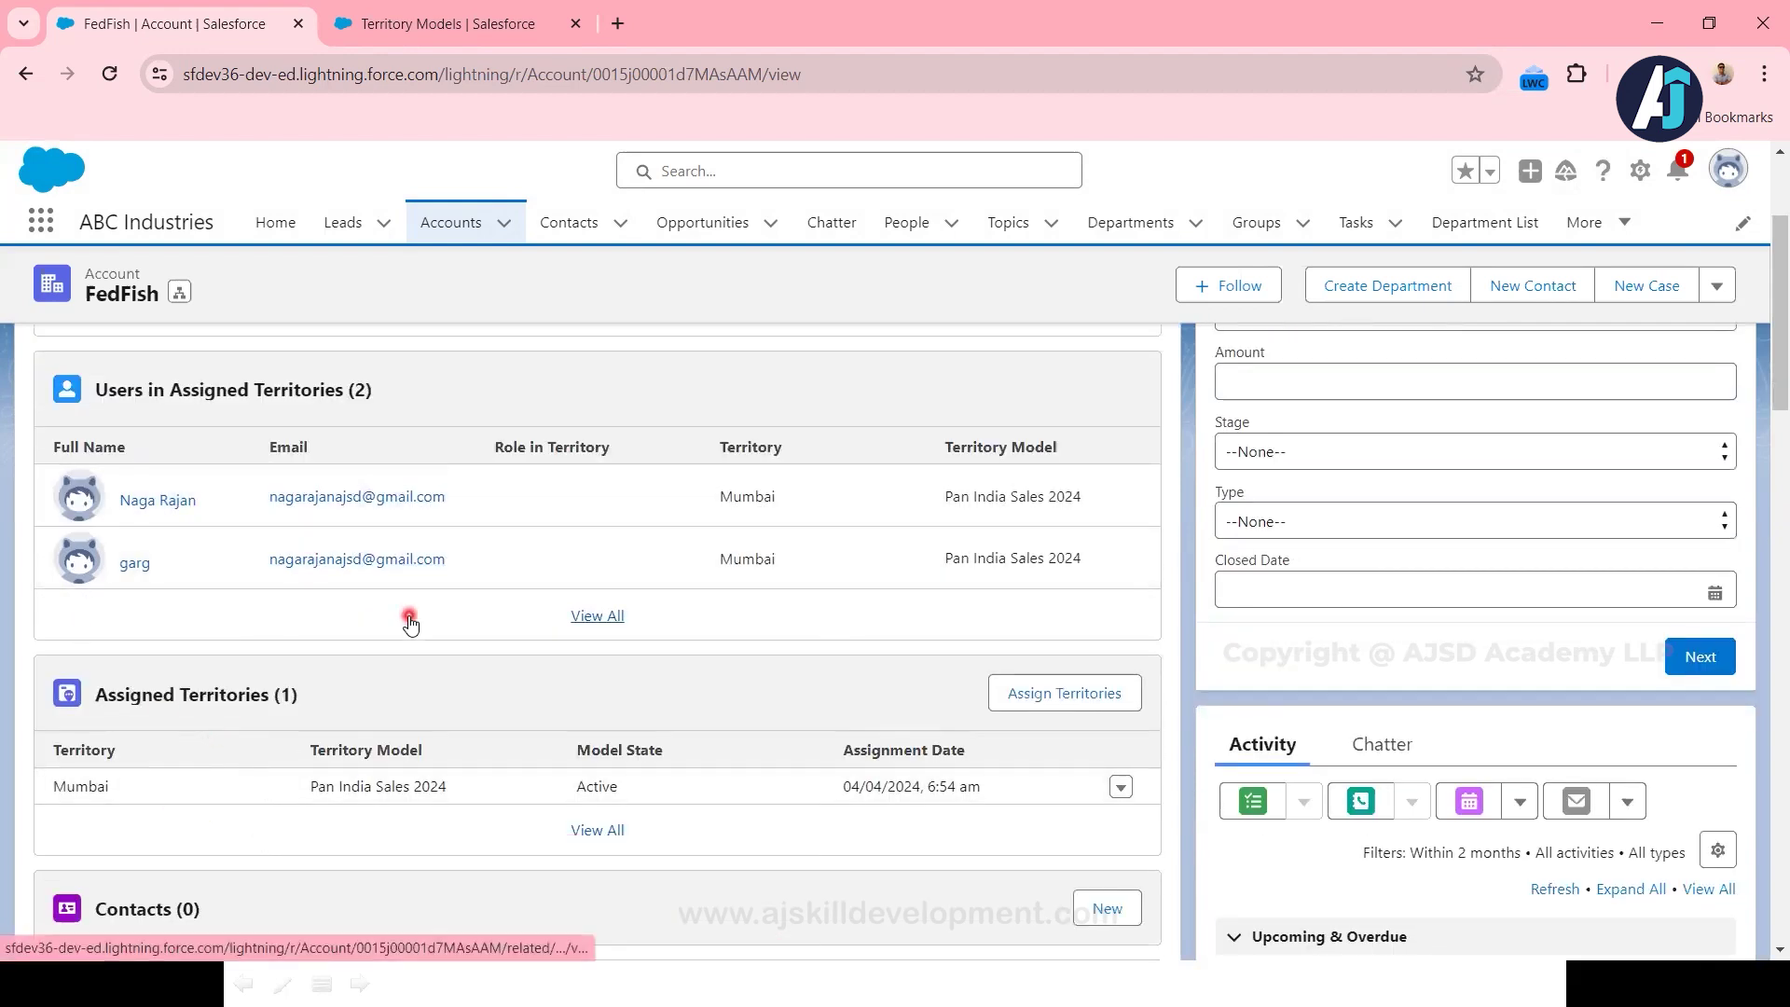
scroll(409, 618, "down", 6)
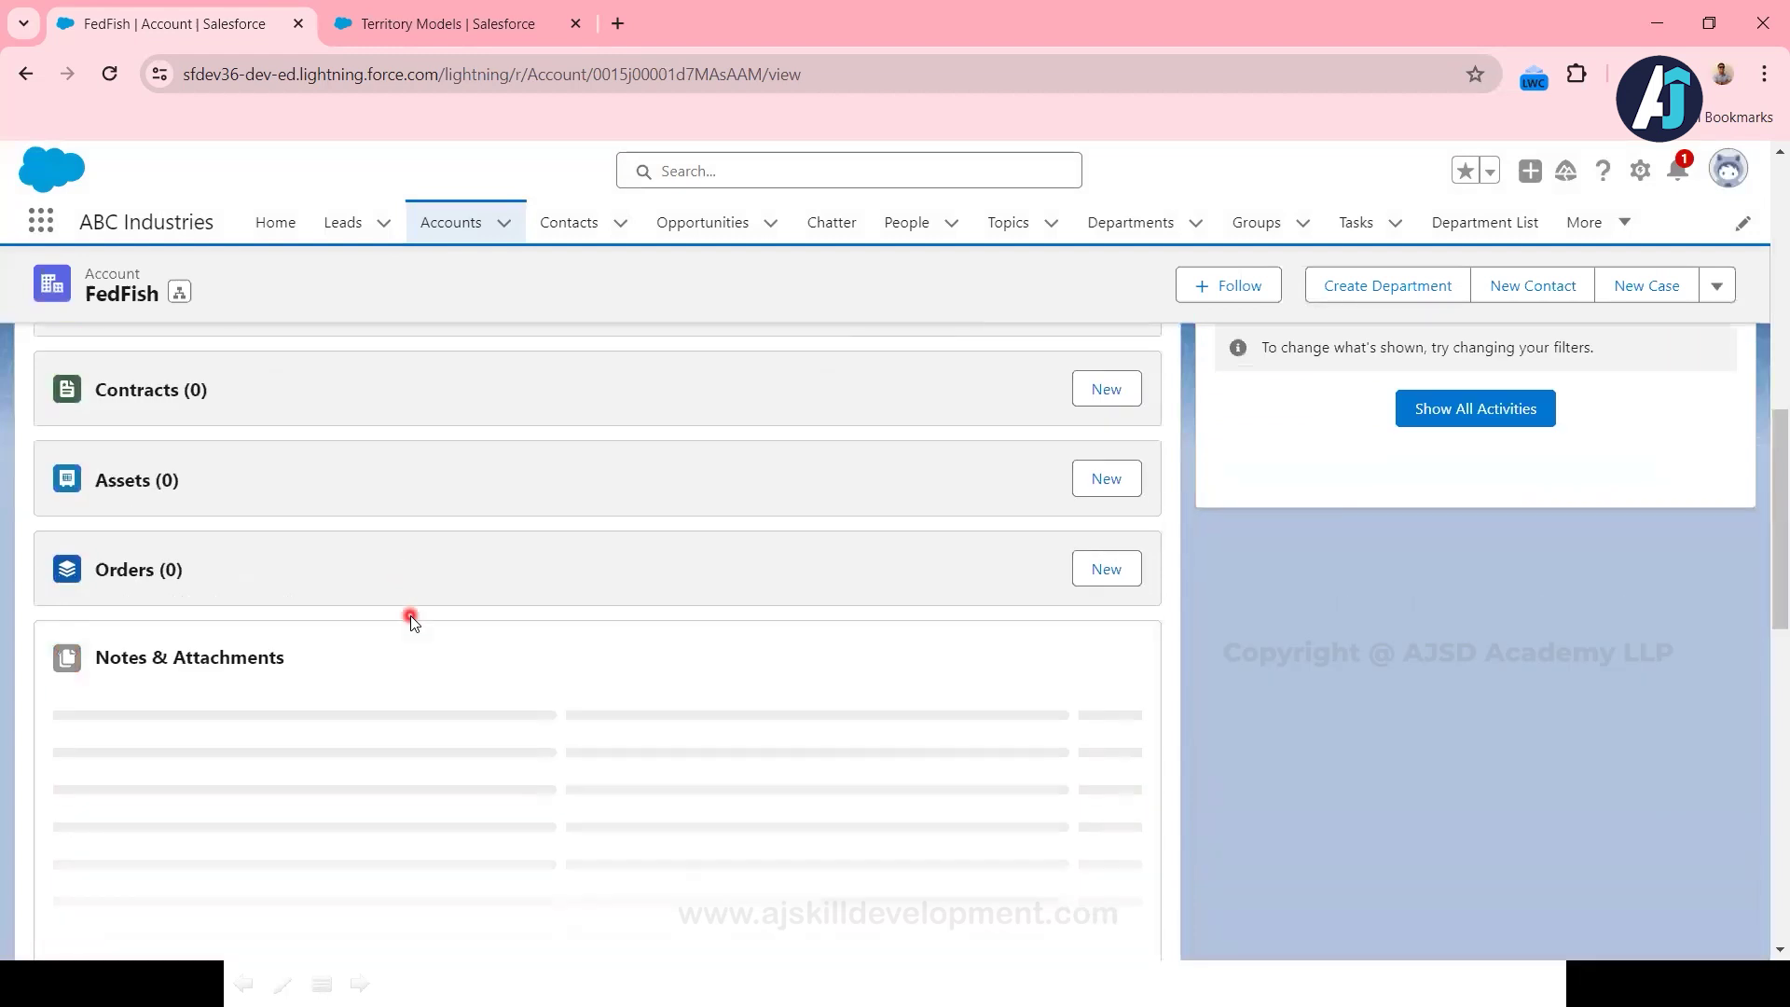
scroll(410, 615, "down", 1)
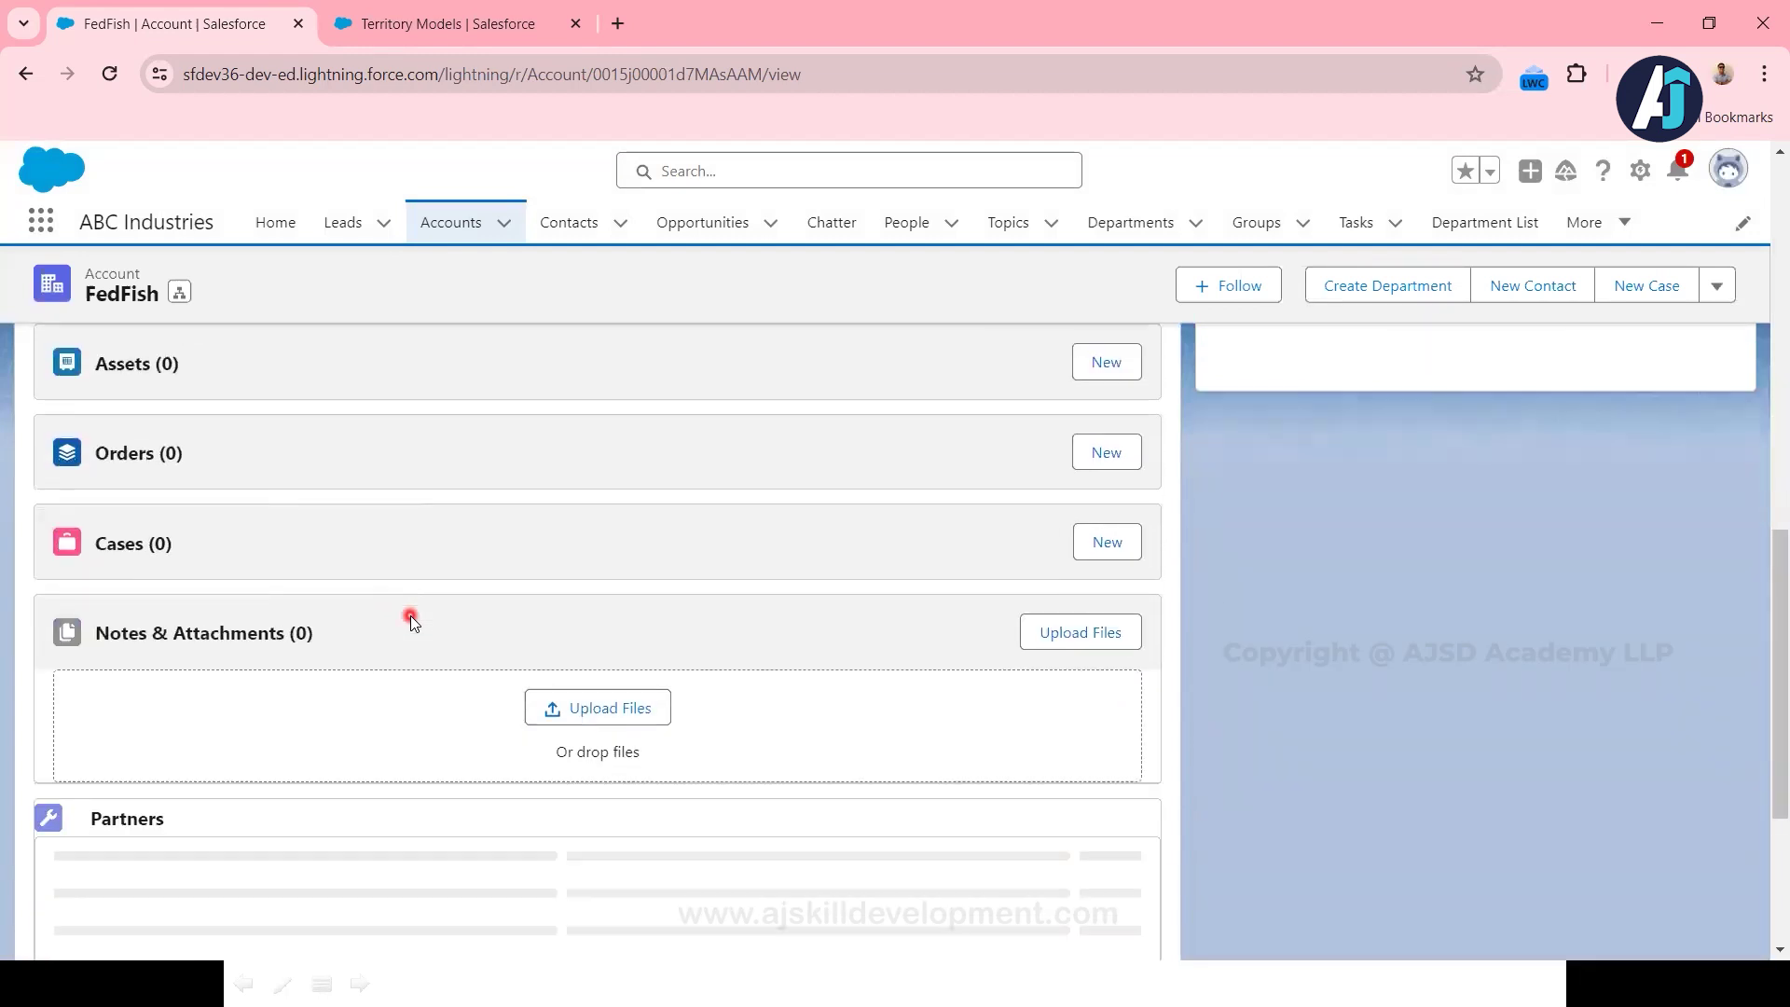
scroll(410, 619, "down", 1)
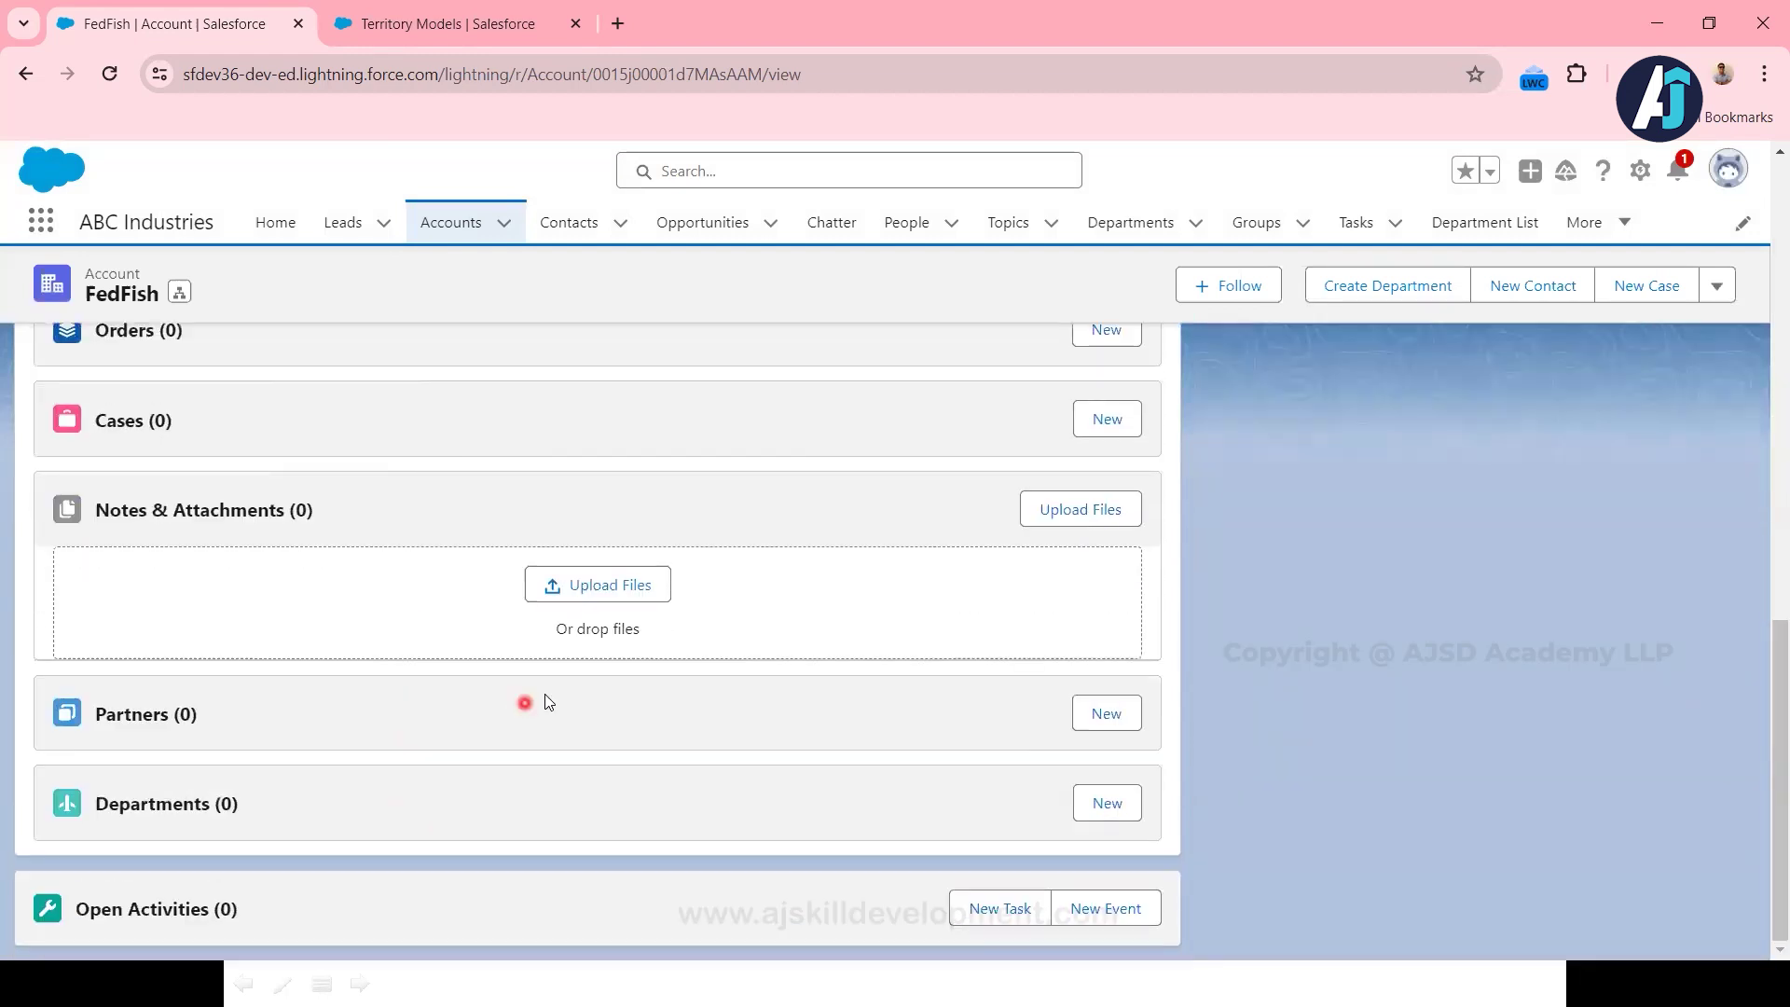
scroll(572, 679, "up", 5)
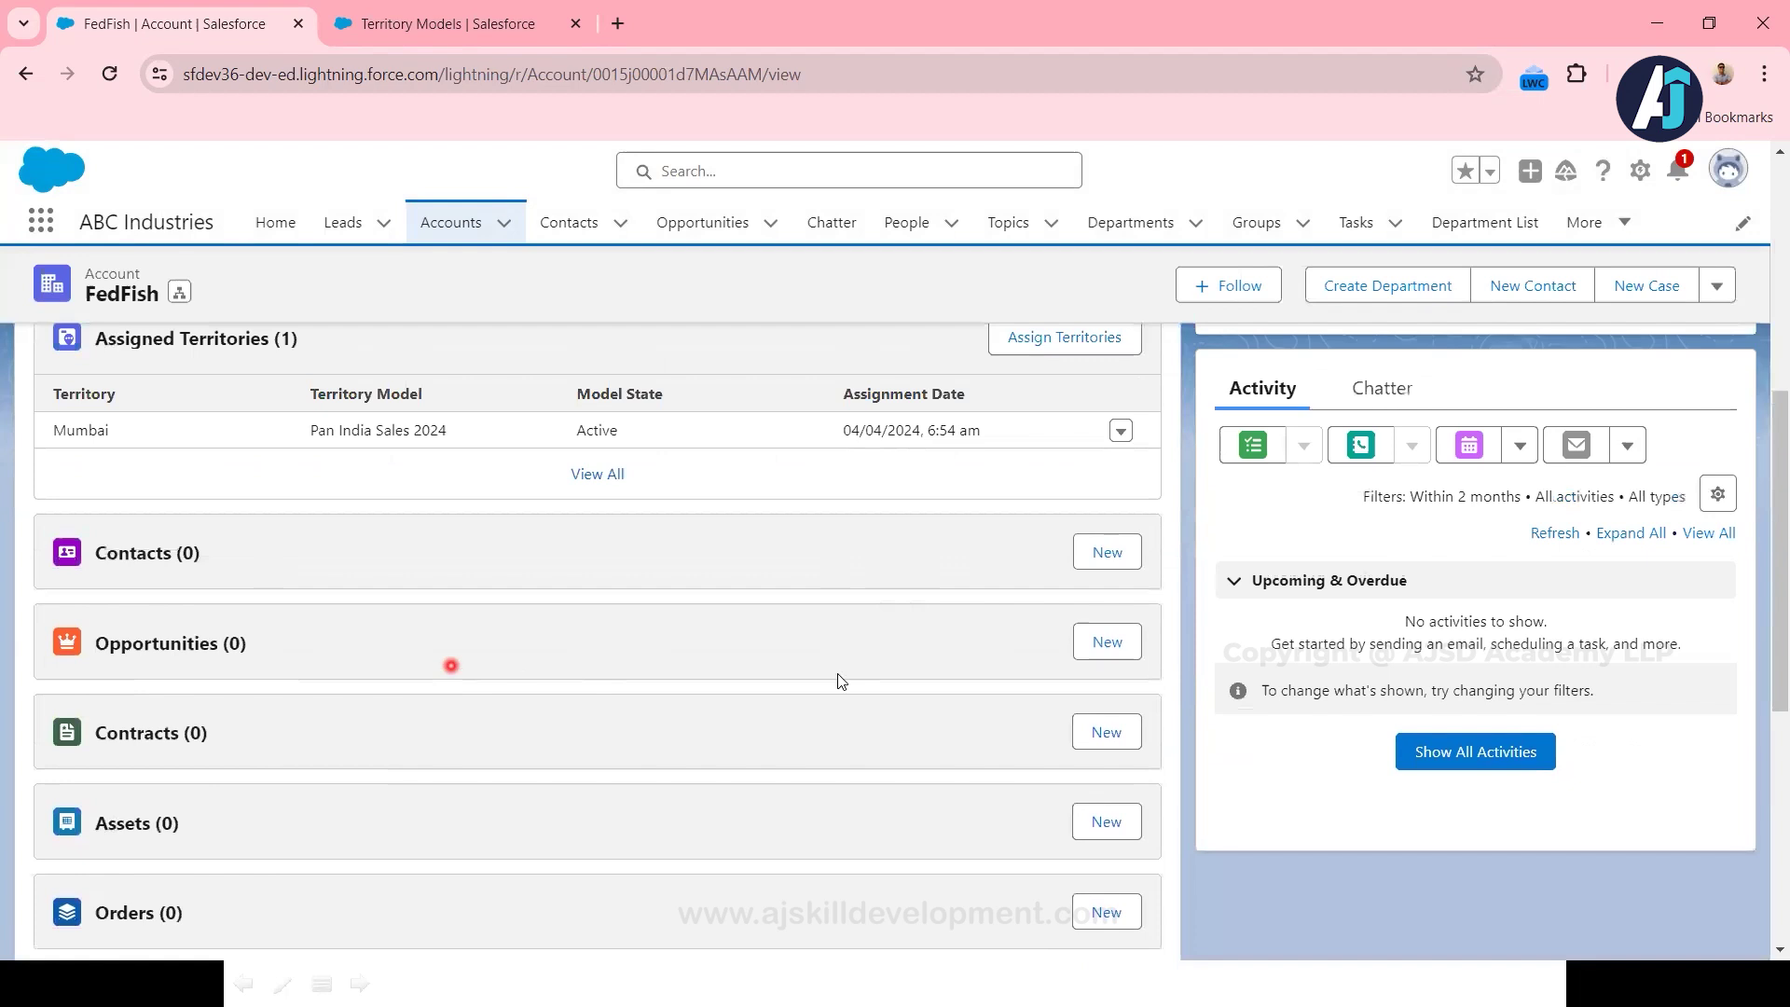
left_click(1094, 653)
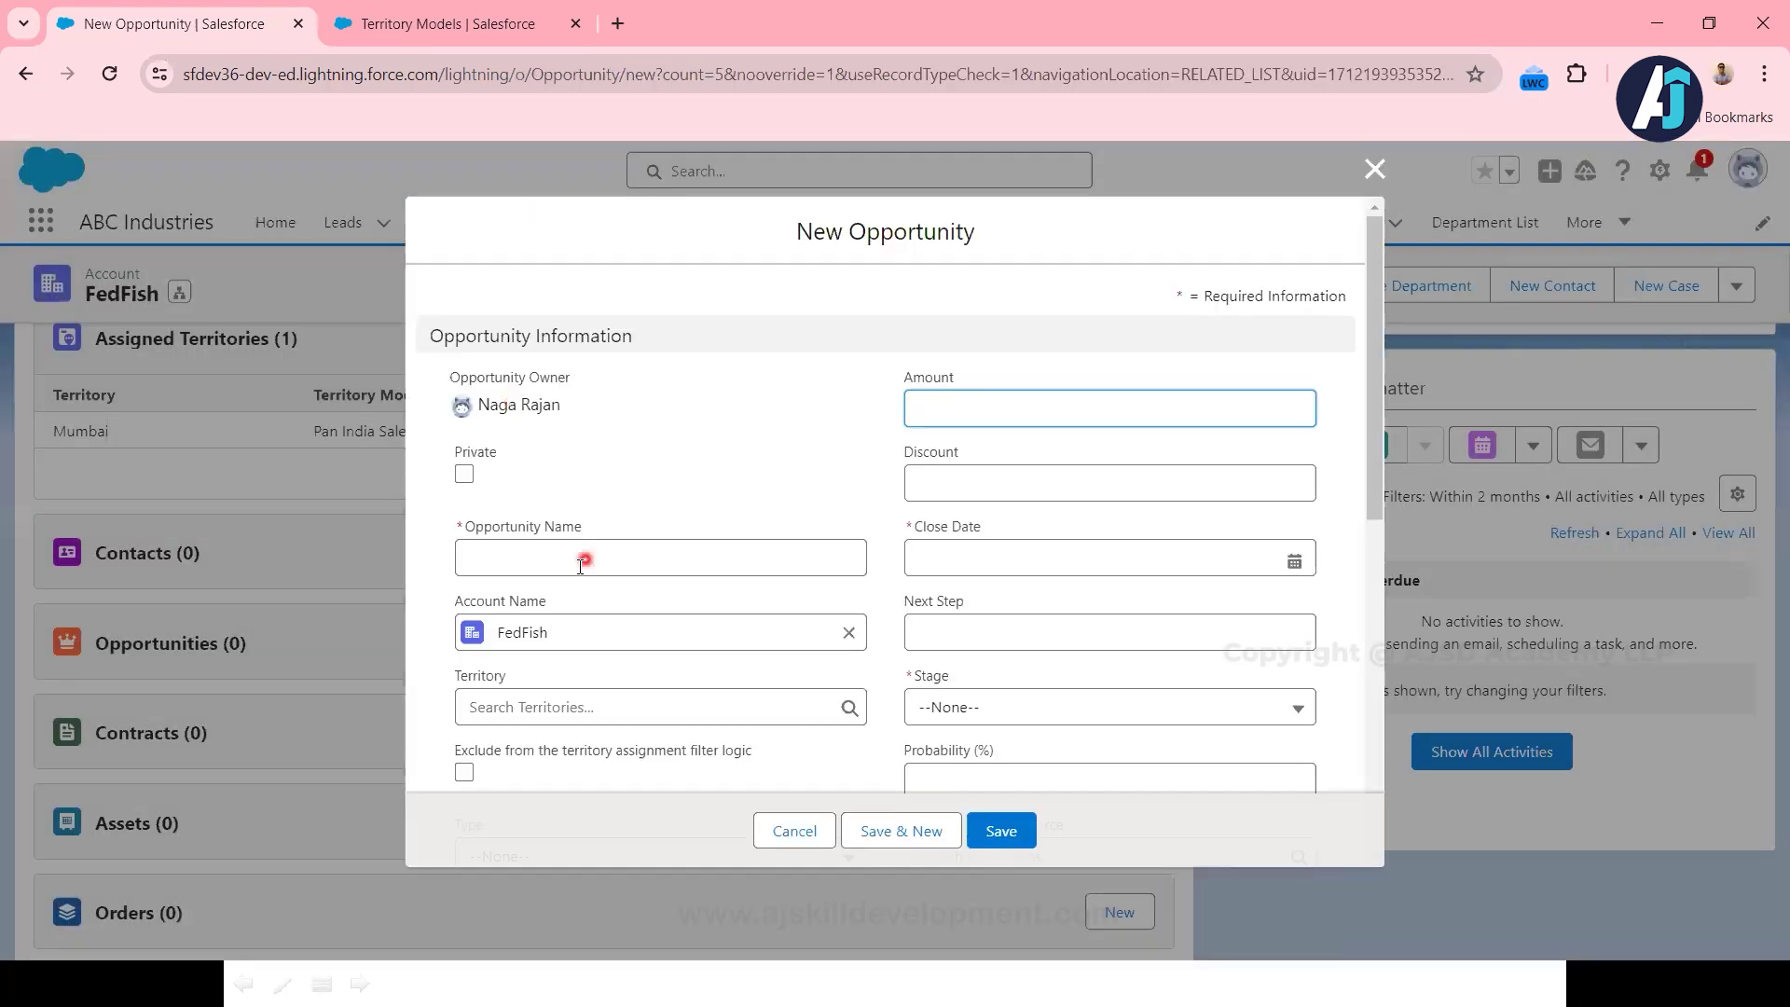
Step: Save opportunity Fed Fish with close date 30/04/2024 and stage Prospecting
left_click(581, 561)
type("Fed Fish")
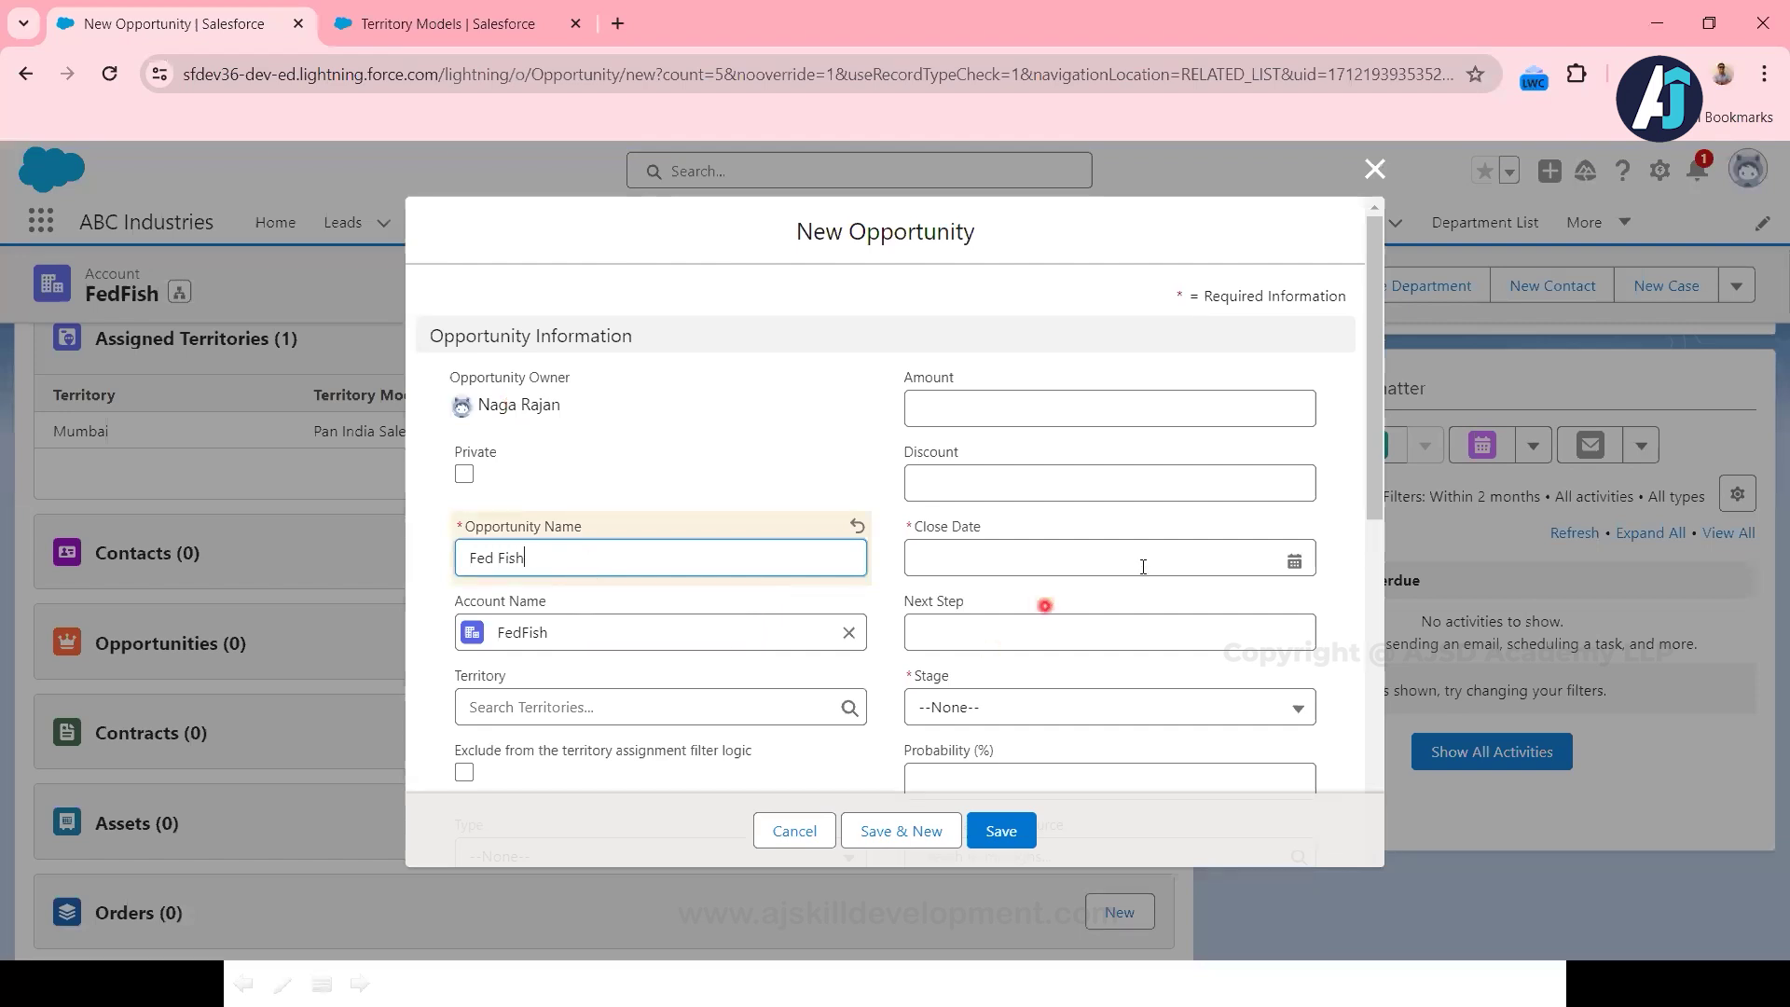
left_click(1145, 565)
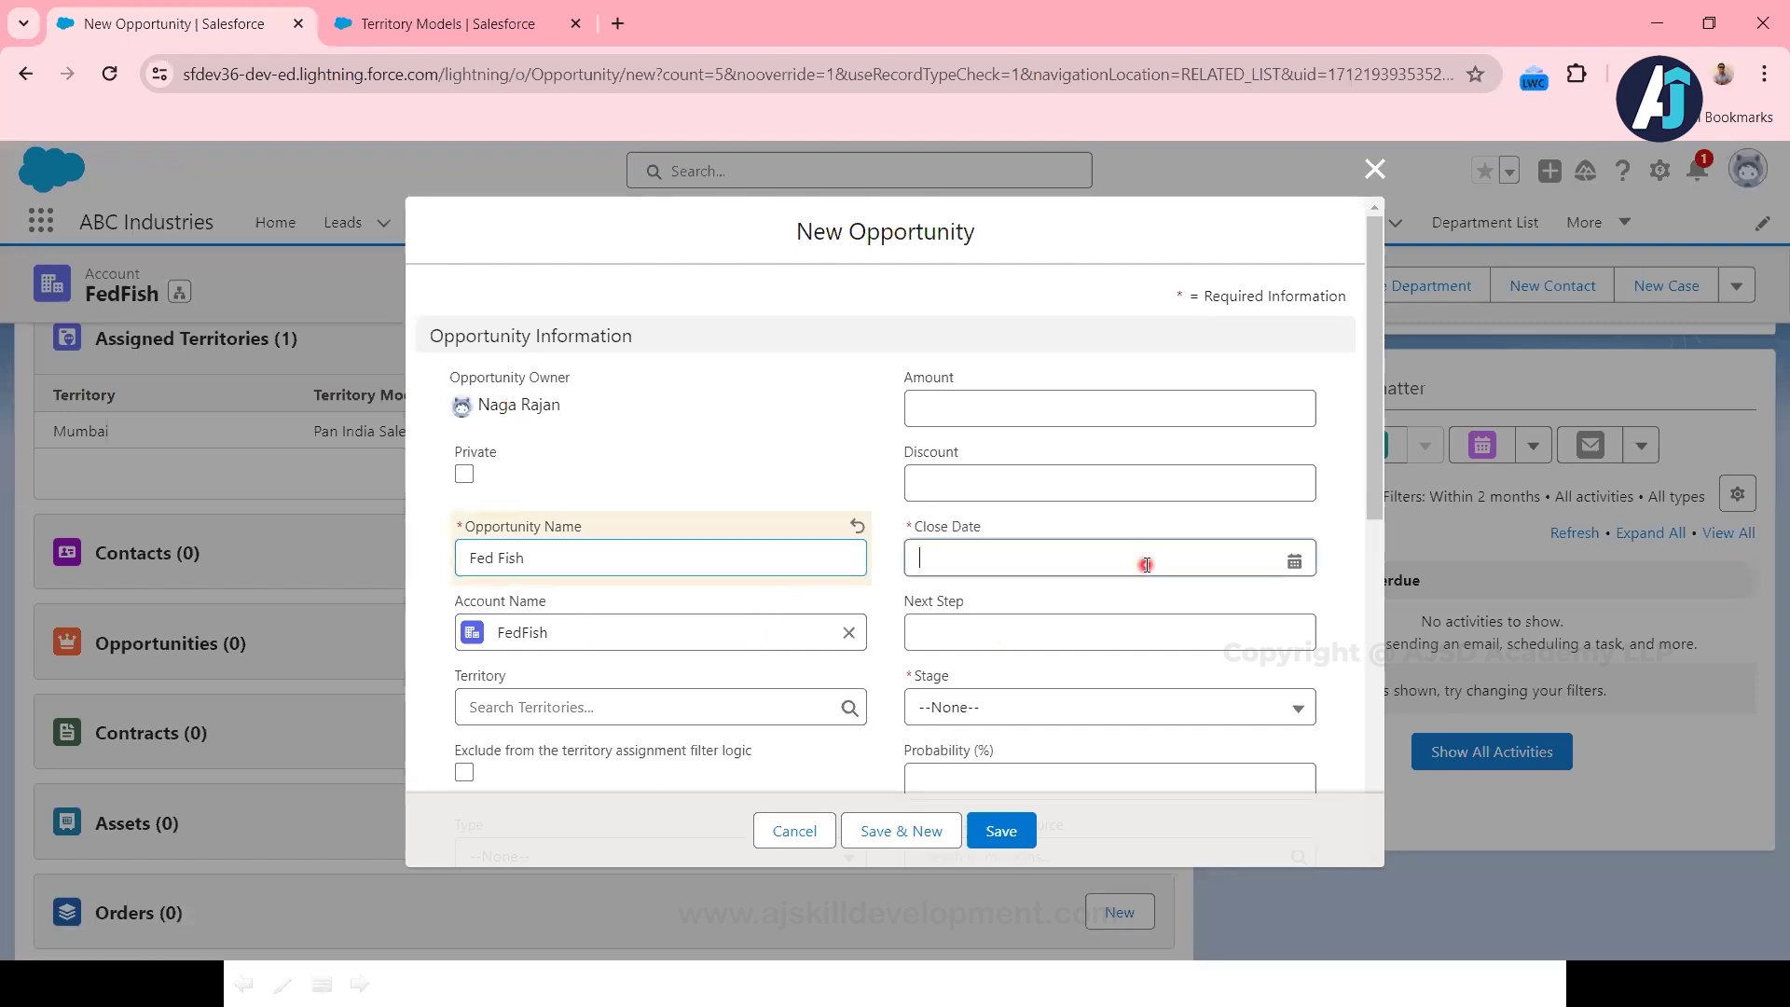
left_click(1095, 433)
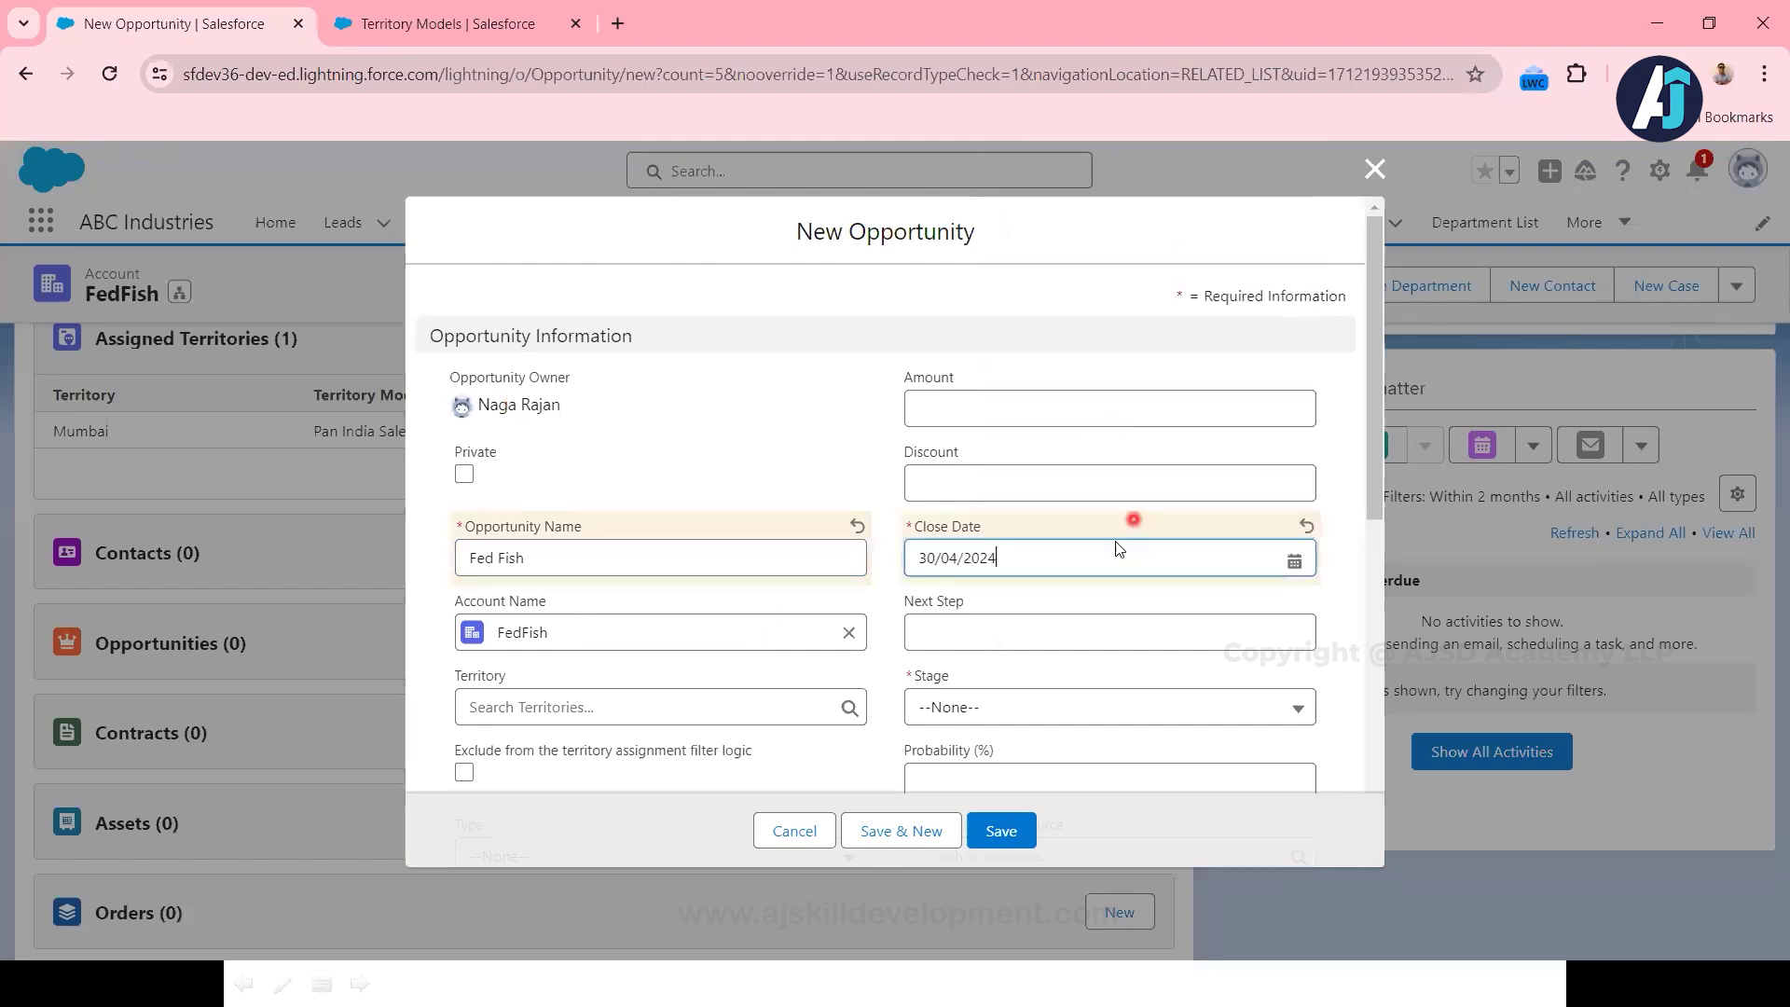
left_click(1048, 713)
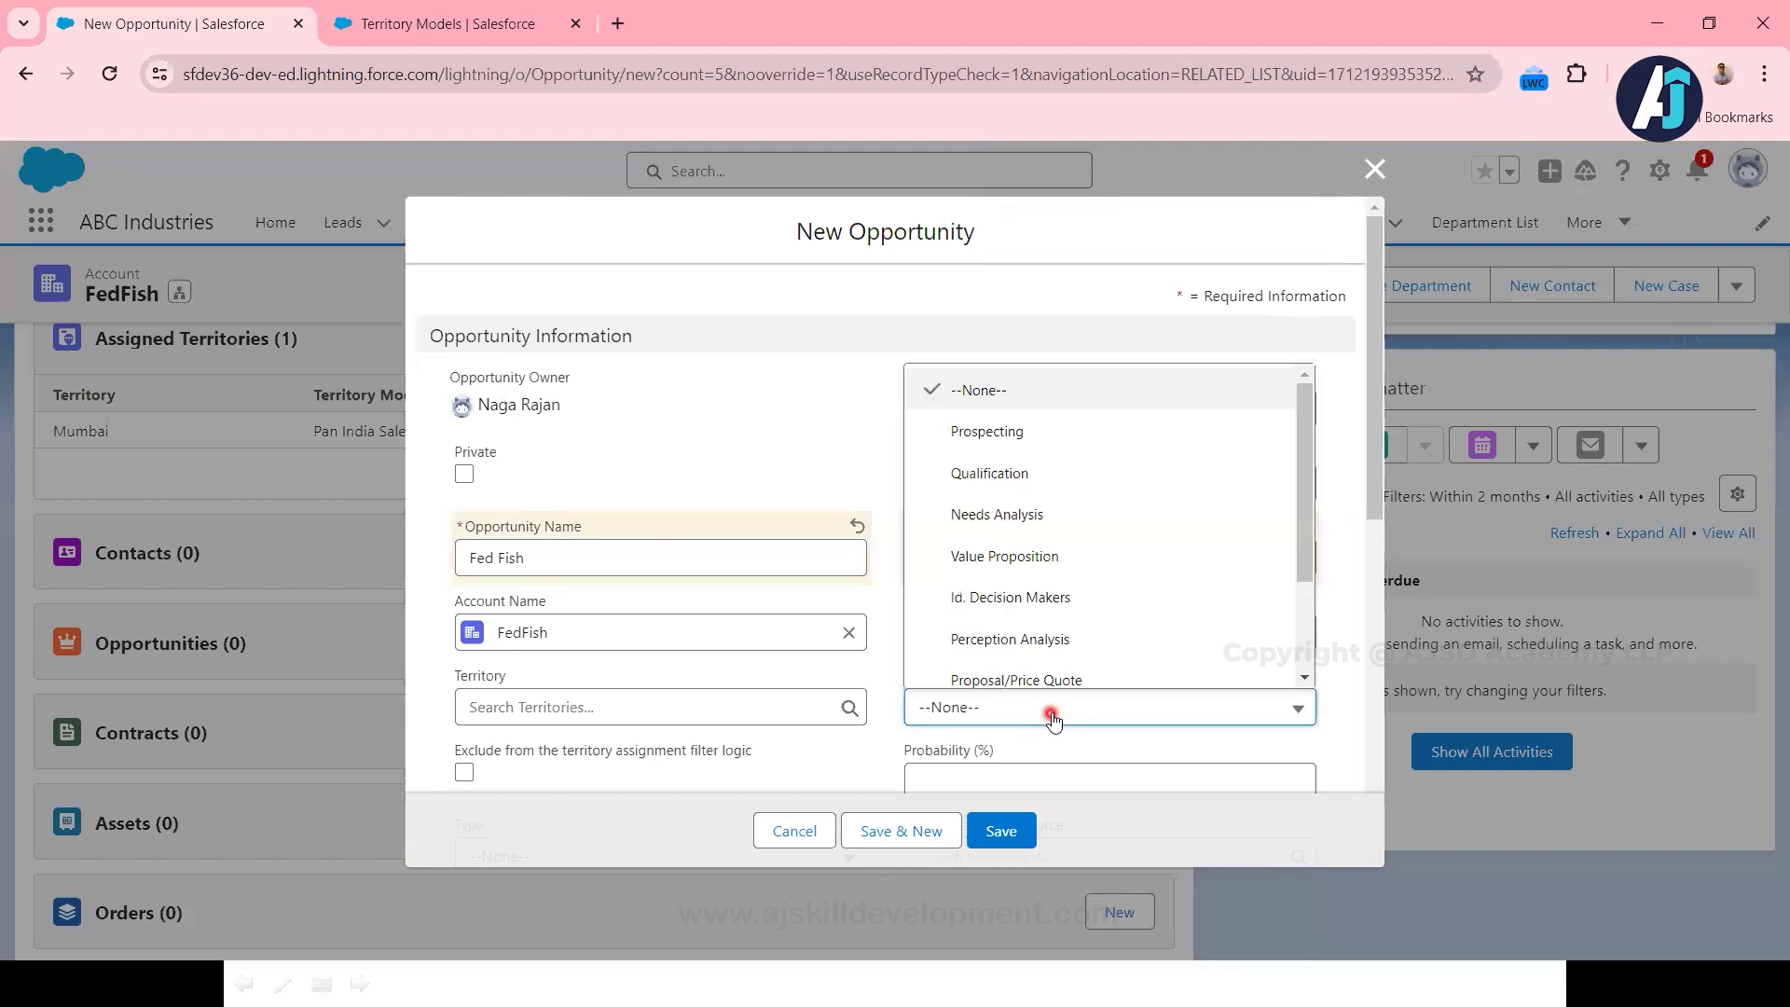
left_click(1042, 431)
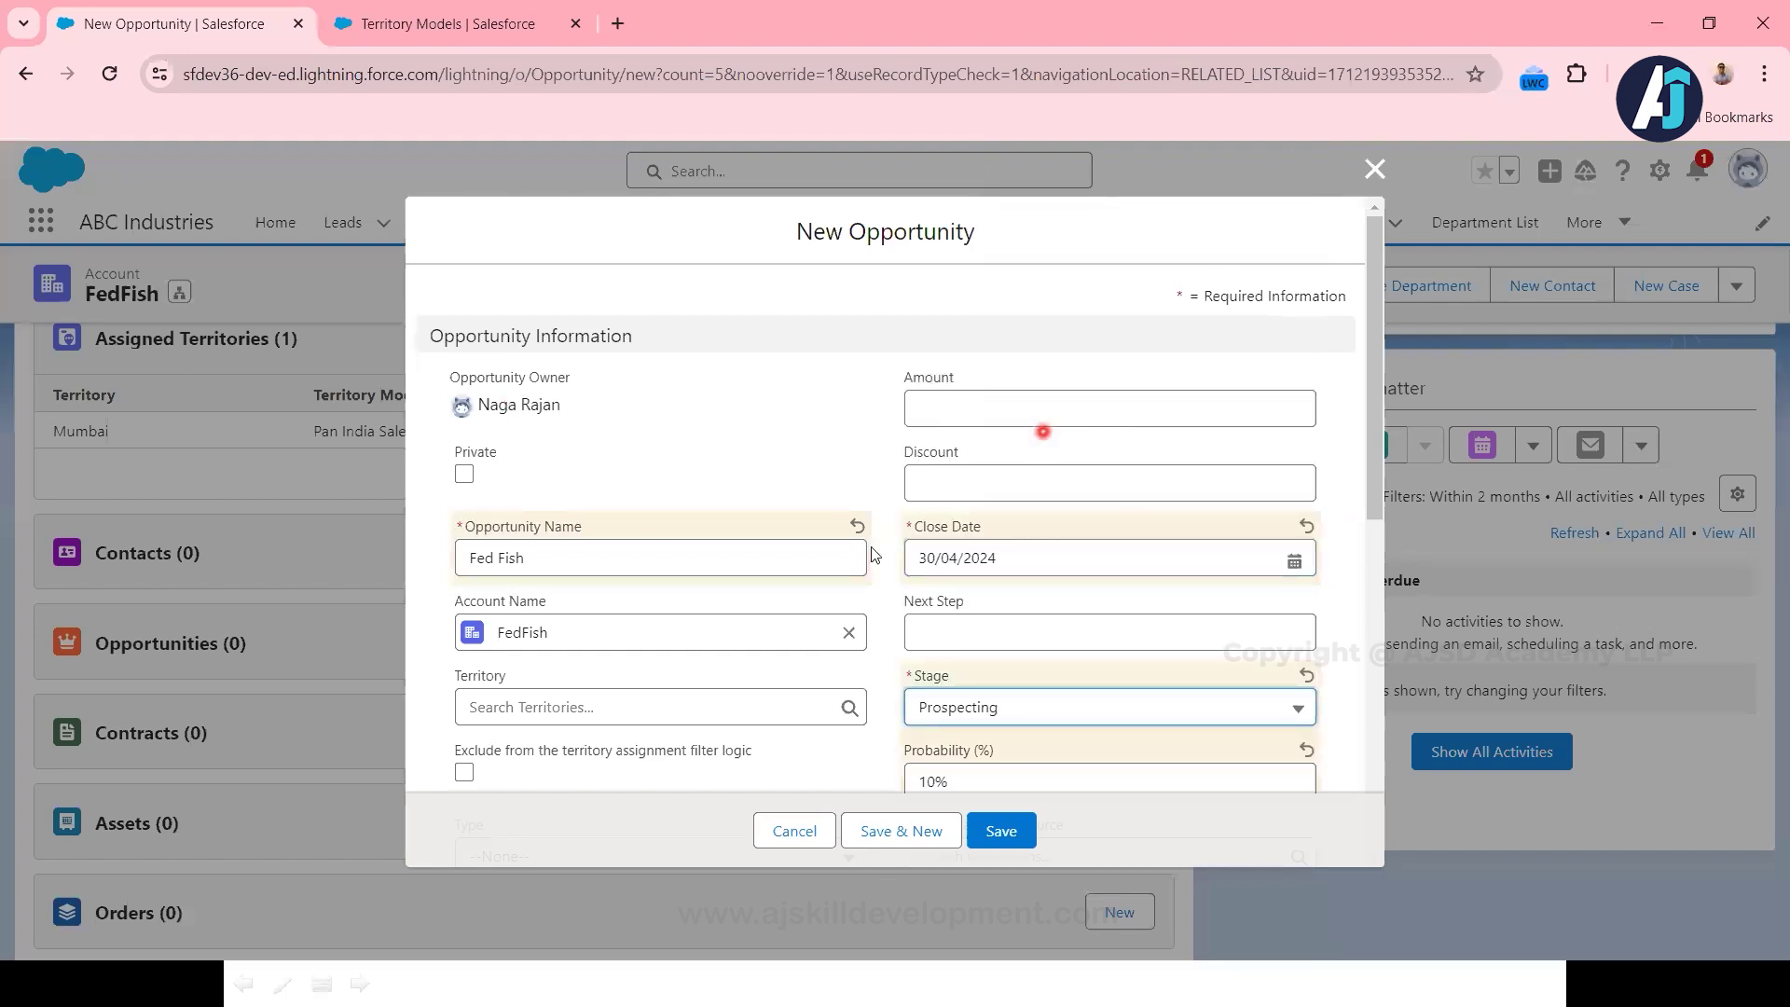
left_click(1015, 844)
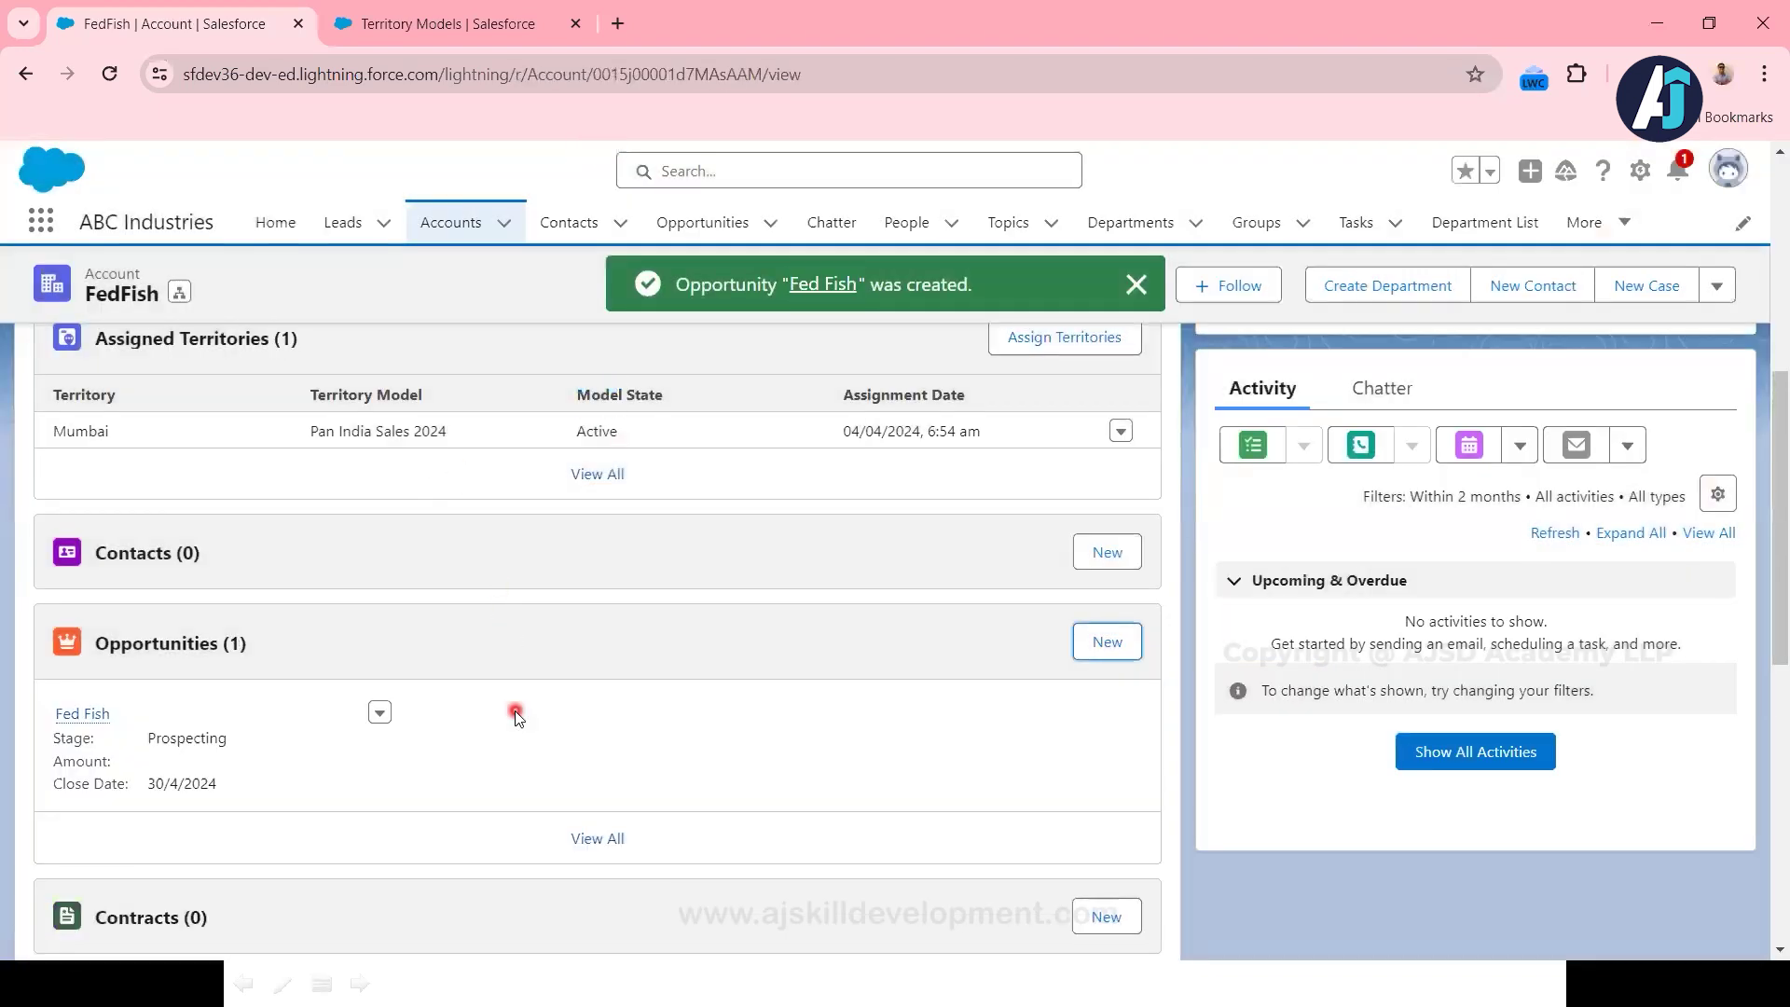
Step: Open the Fed Fish opportunity's details, highlight Territory Mumbai, then return to the slideshow
left_click(88, 721)
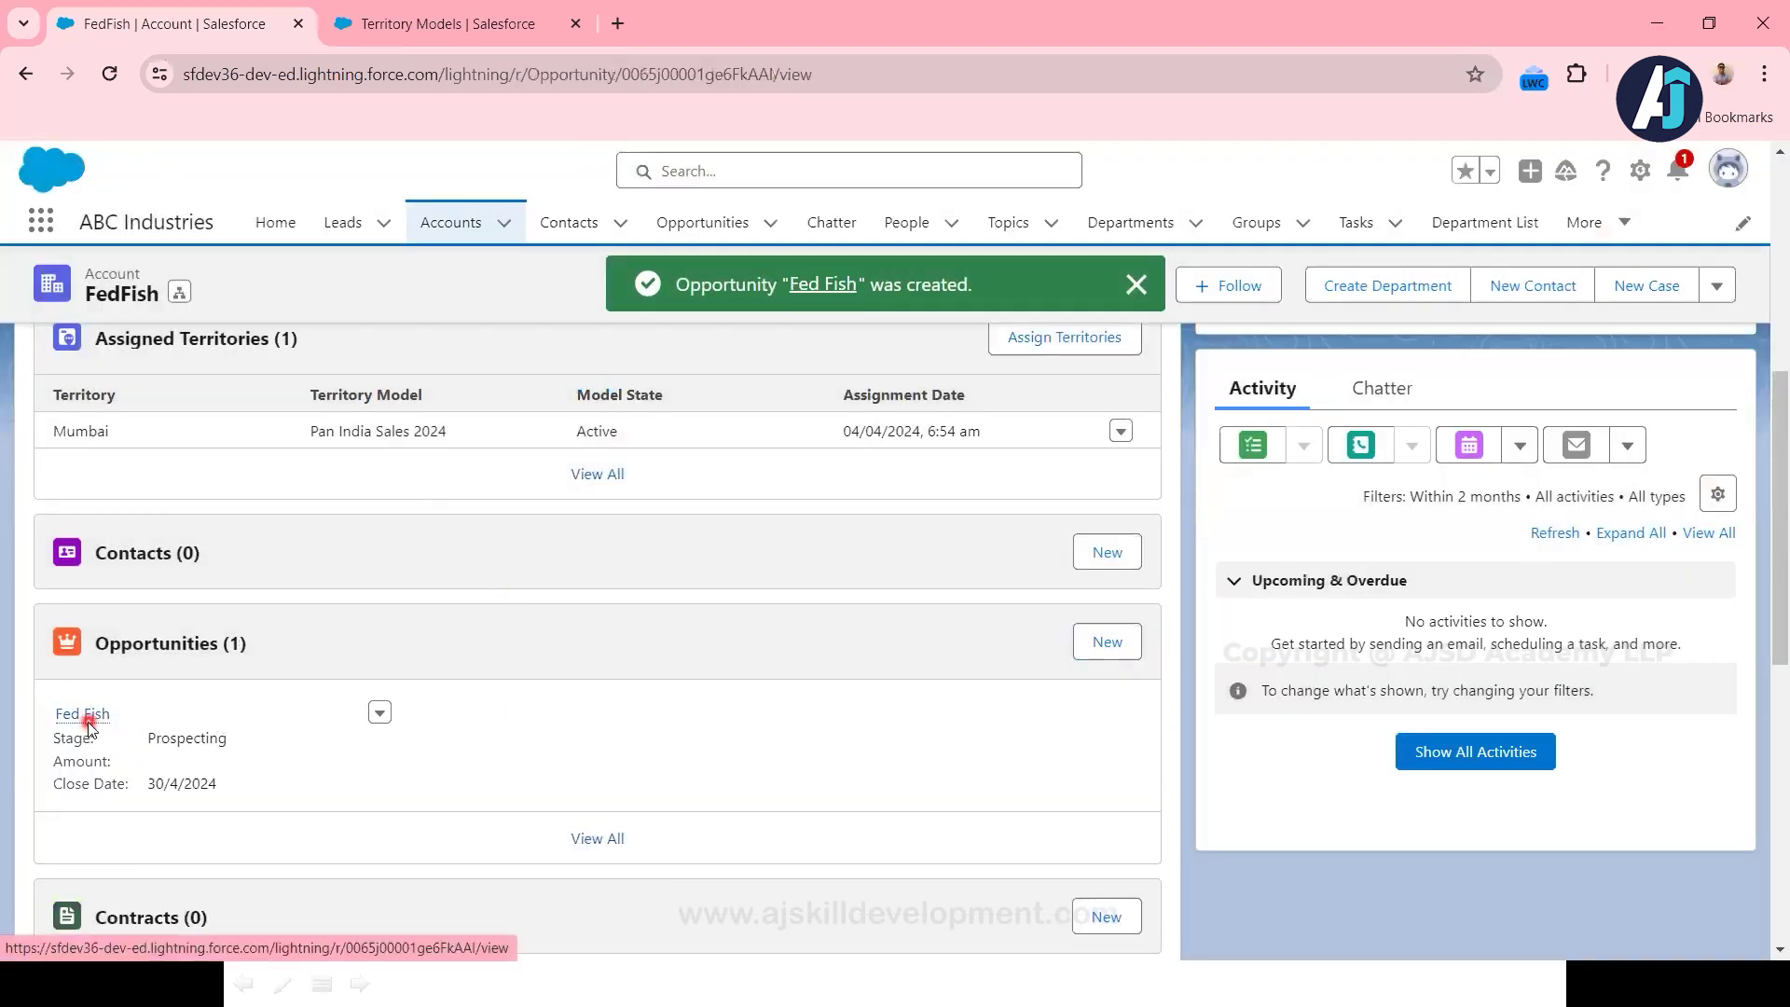
left_click(214, 556)
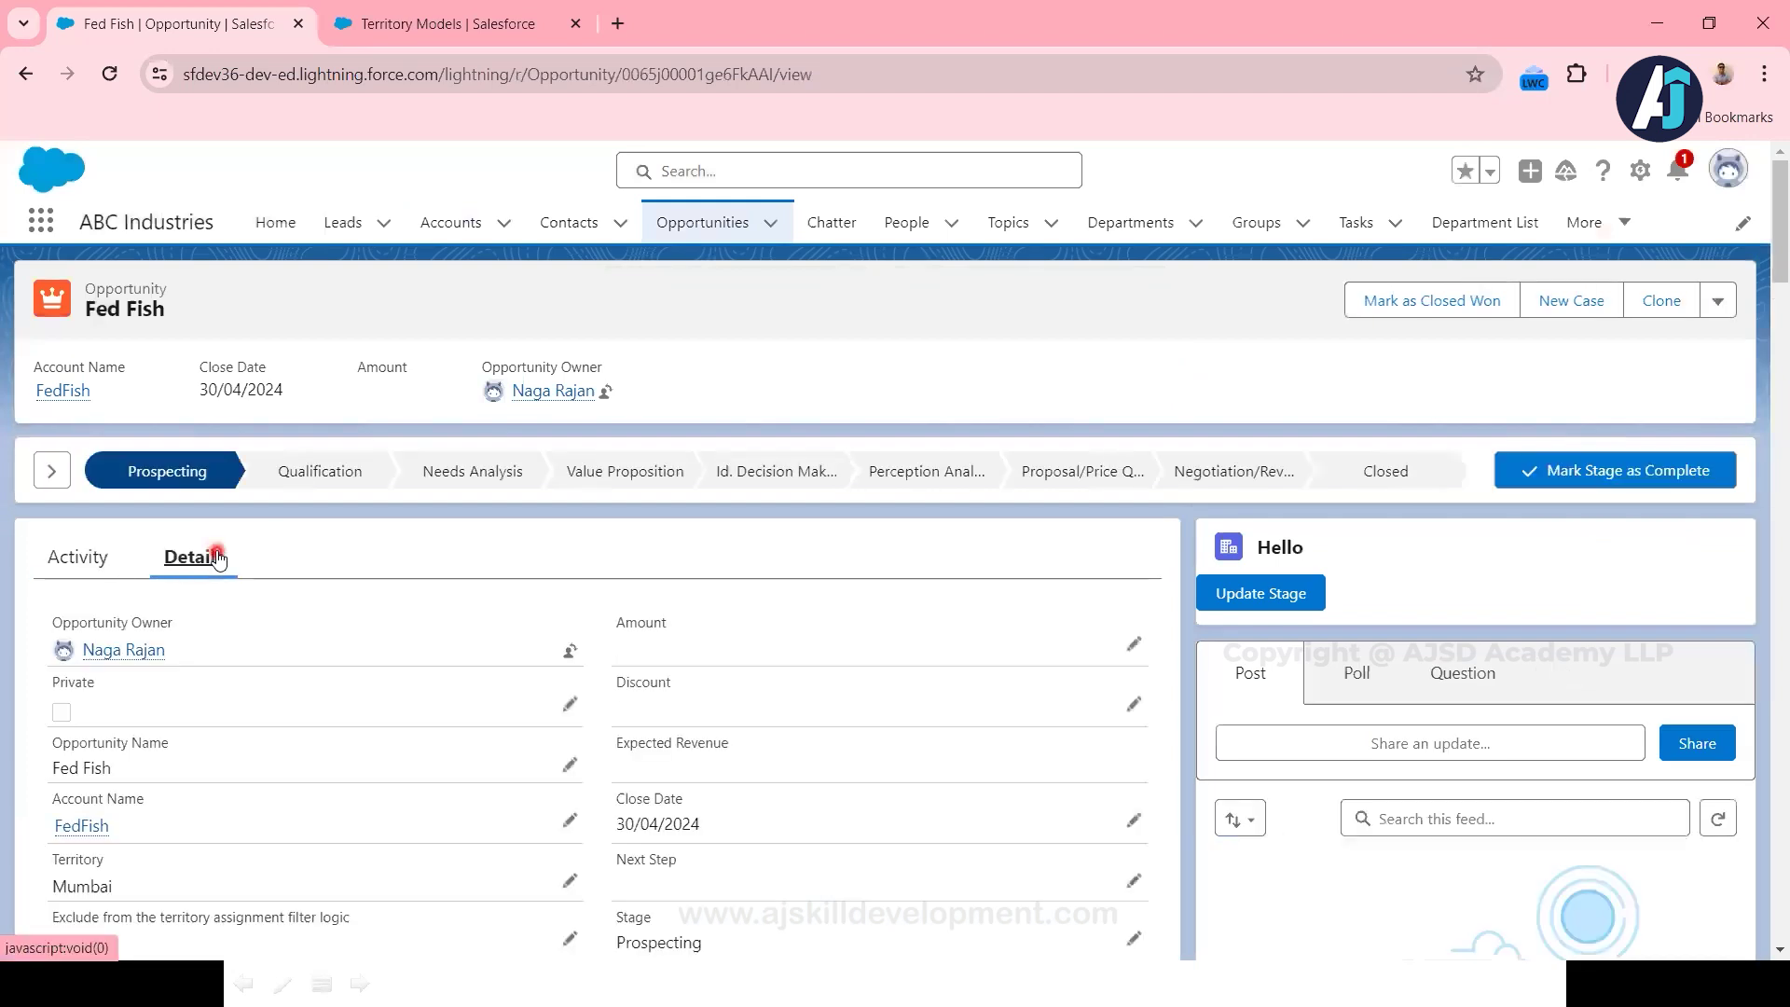
scroll(355, 601, "down", 3)
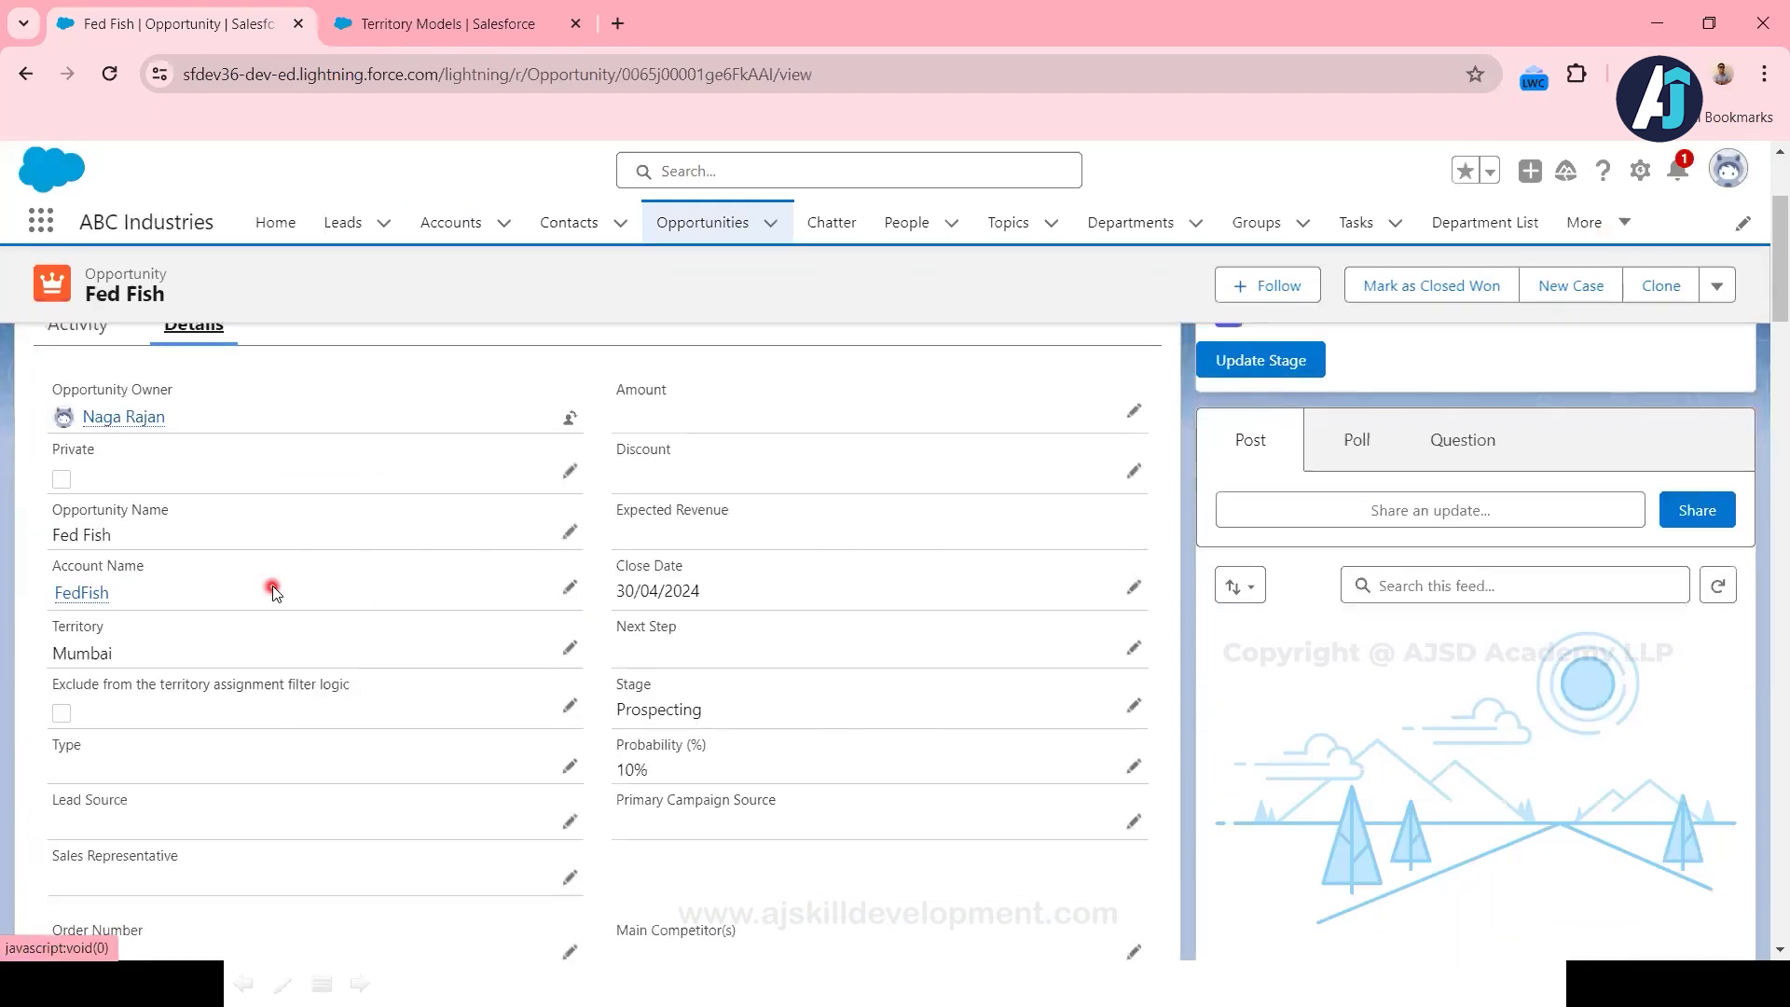
left_click_drag(105, 625, 256, 653)
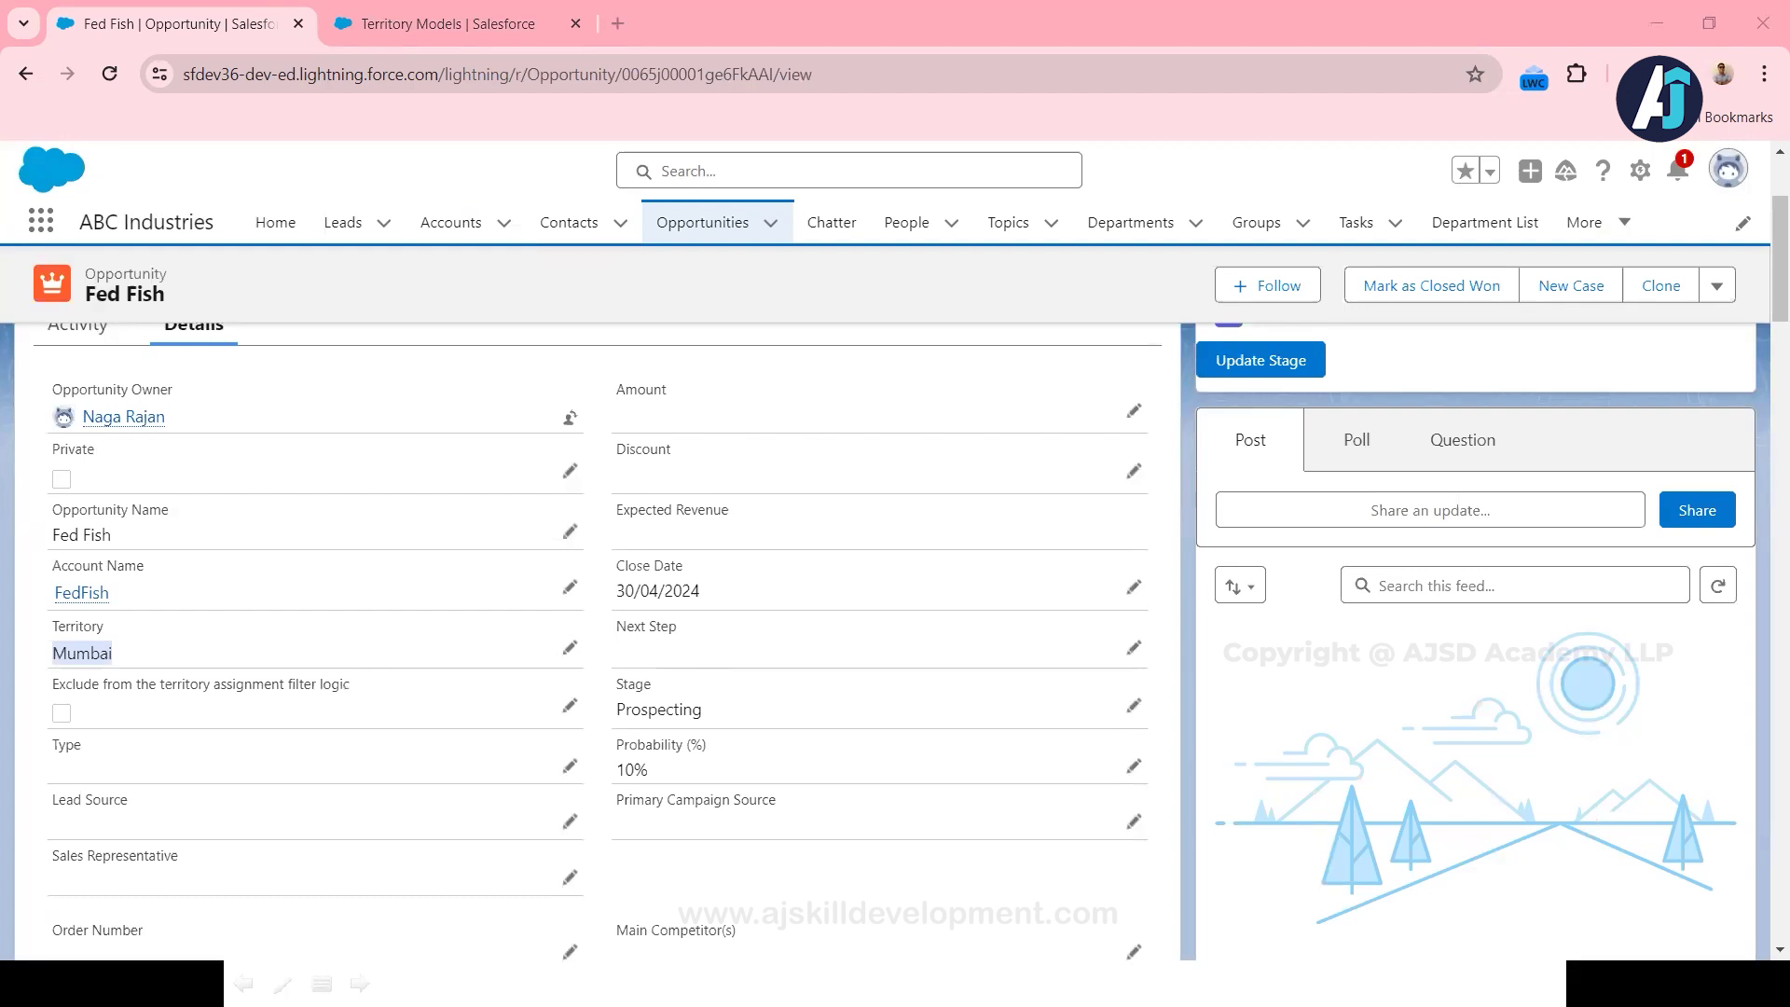
key("alt+Tab")
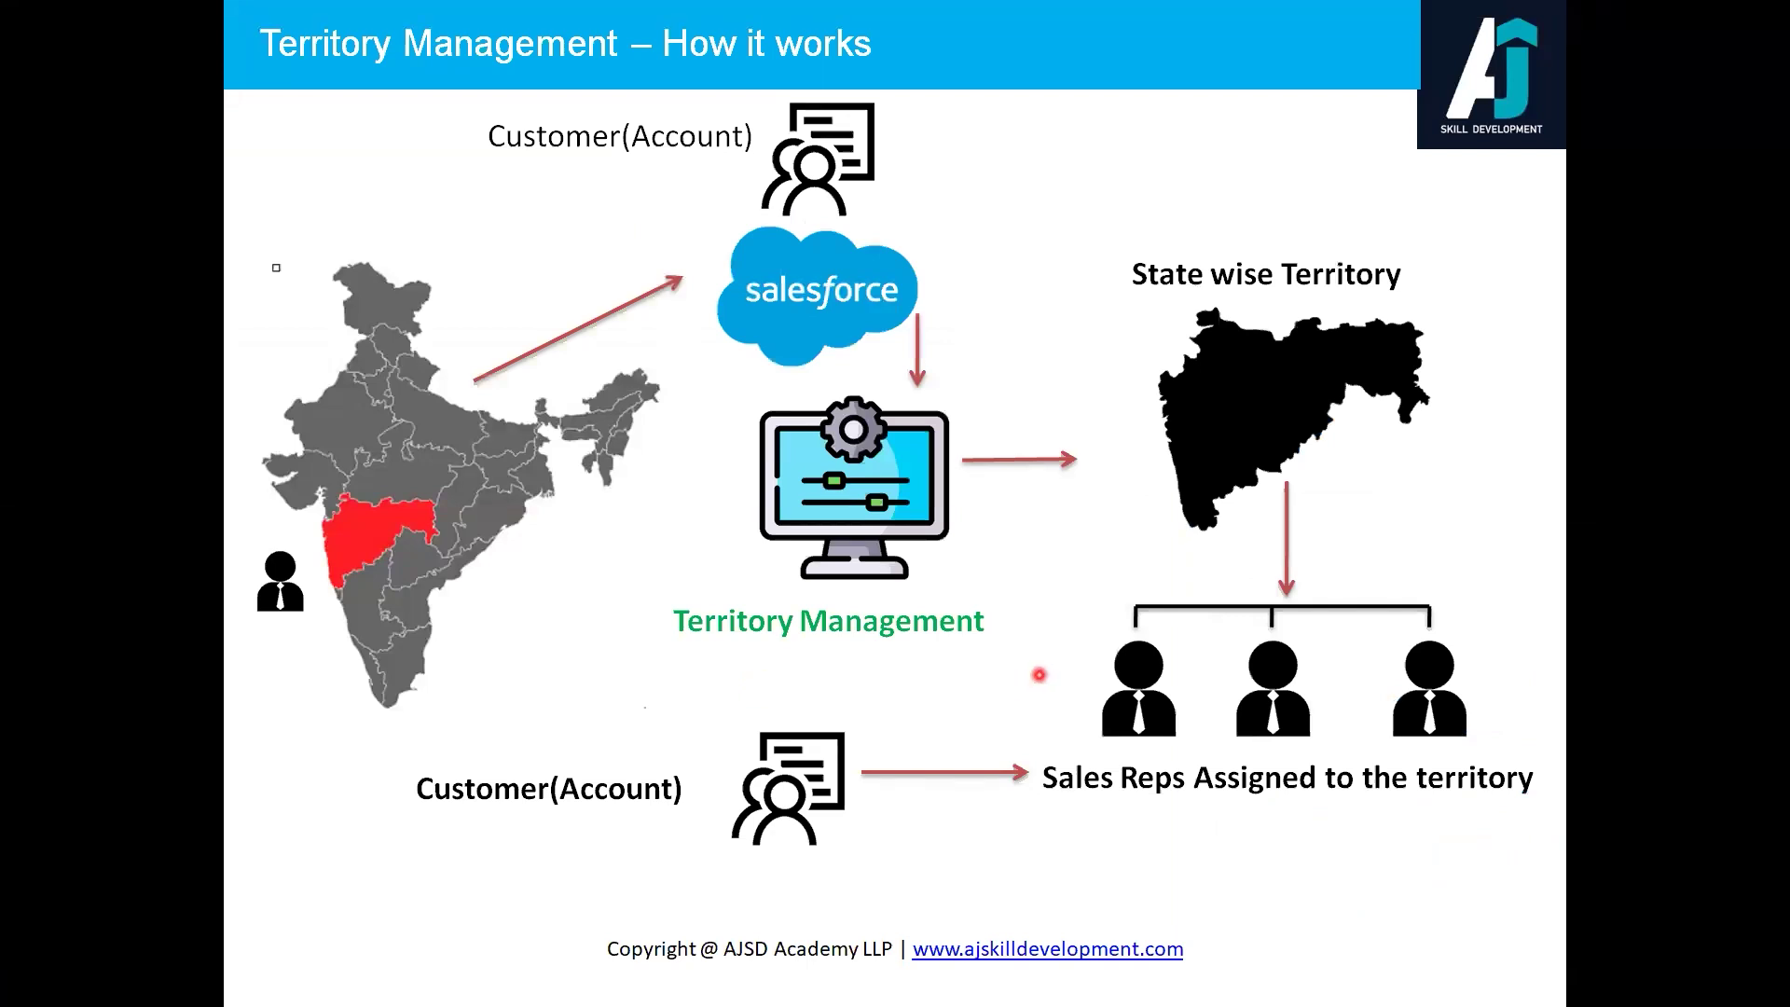
Step: Advance the slideshow to the Territory Management – Advantage slide
left_click(955, 714)
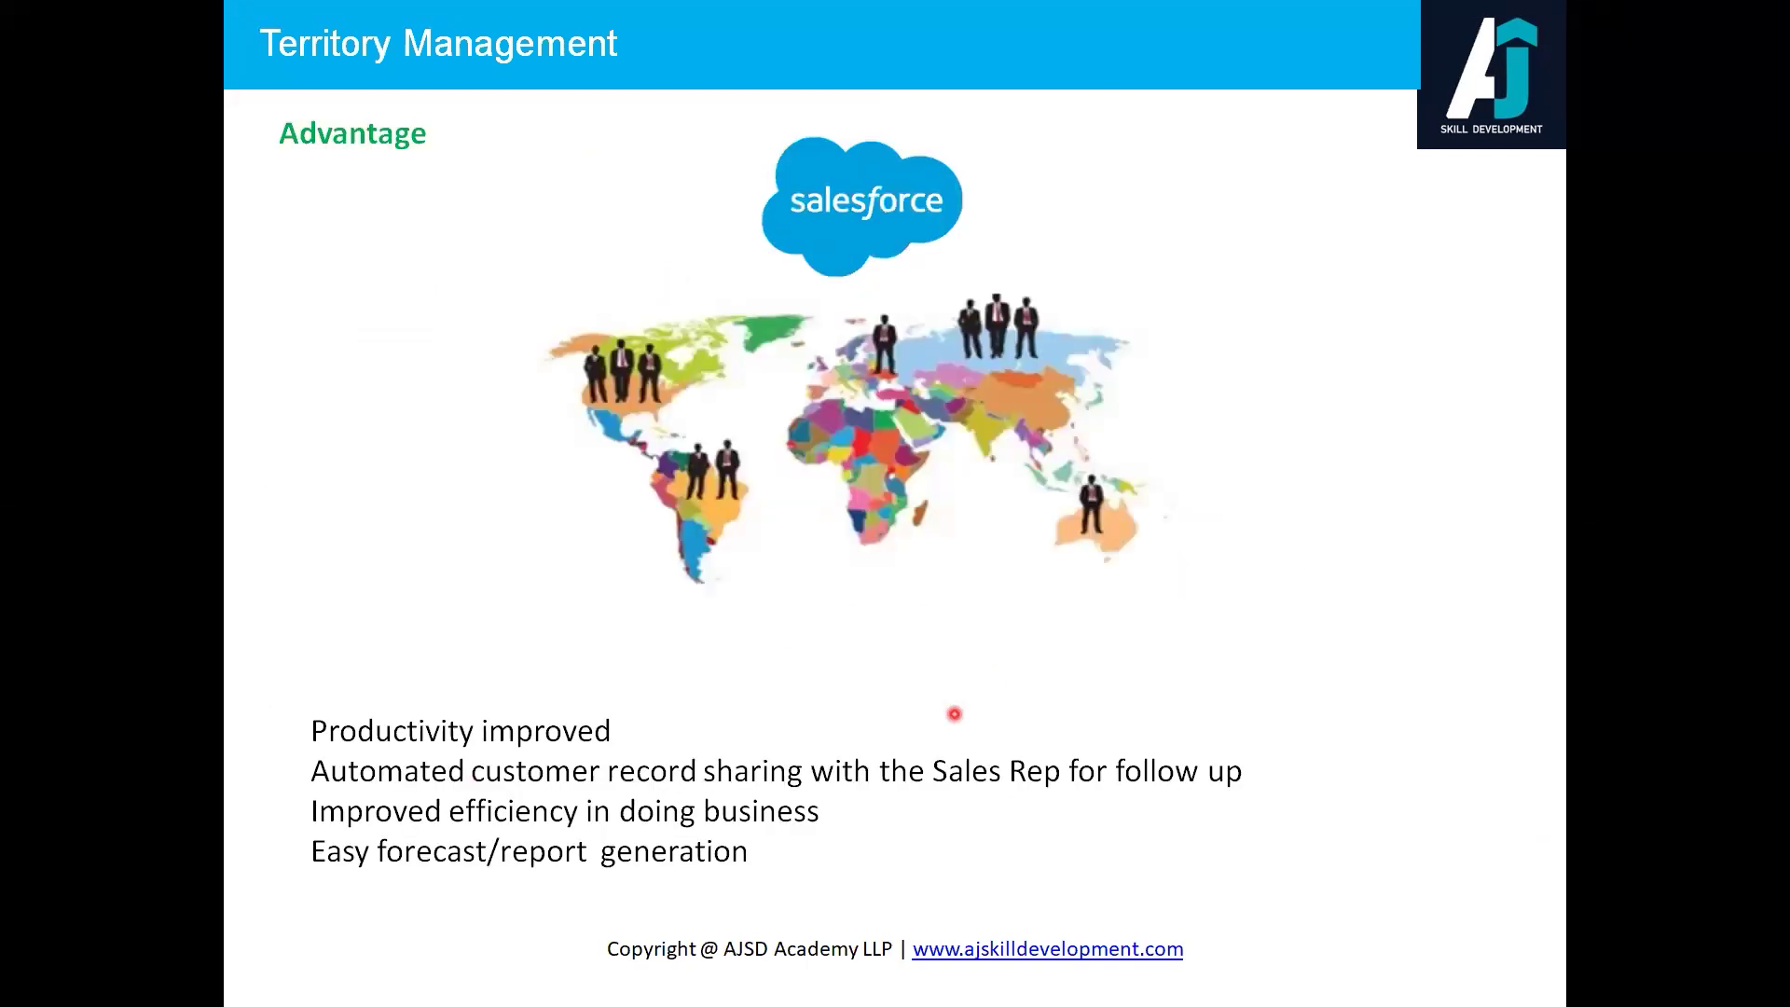